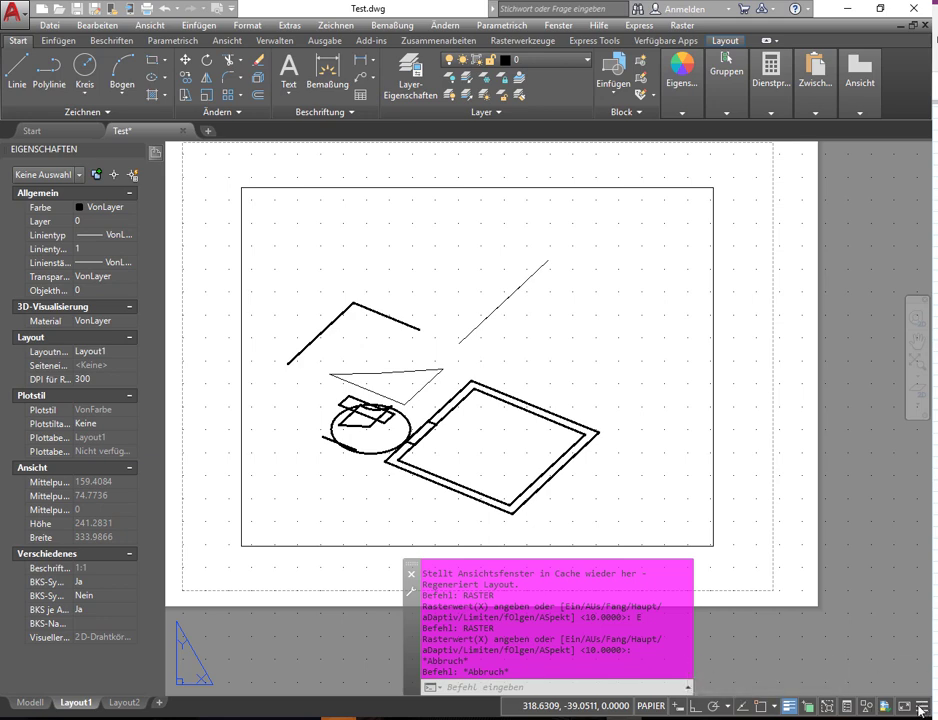
# Review the status-bar display options, then view model space from the top (Oben)
pyautogui.click(921, 708)
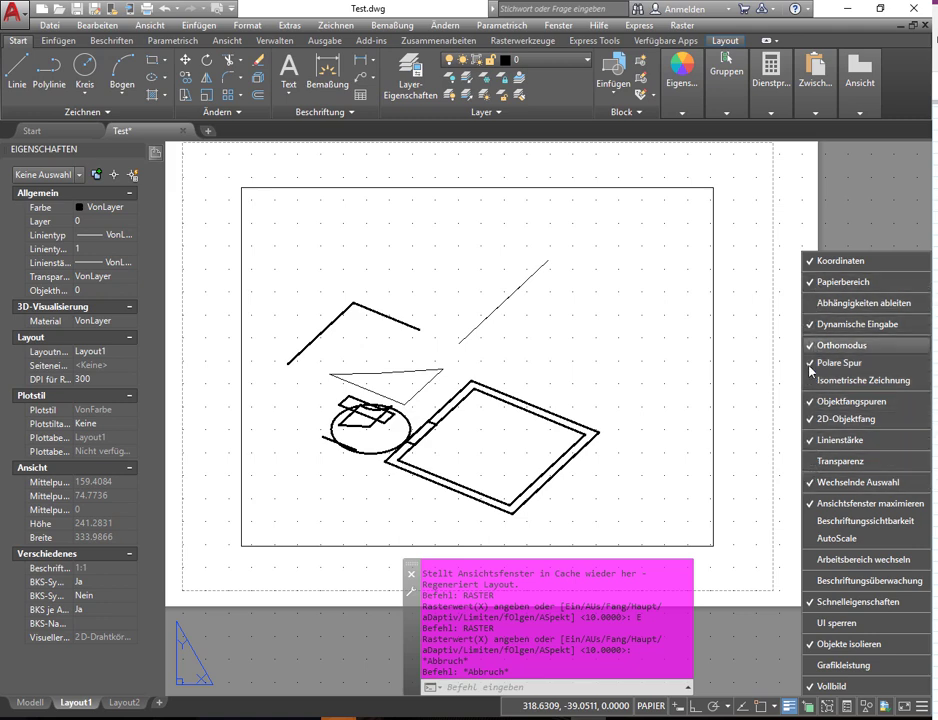
pyautogui.click(752, 648)
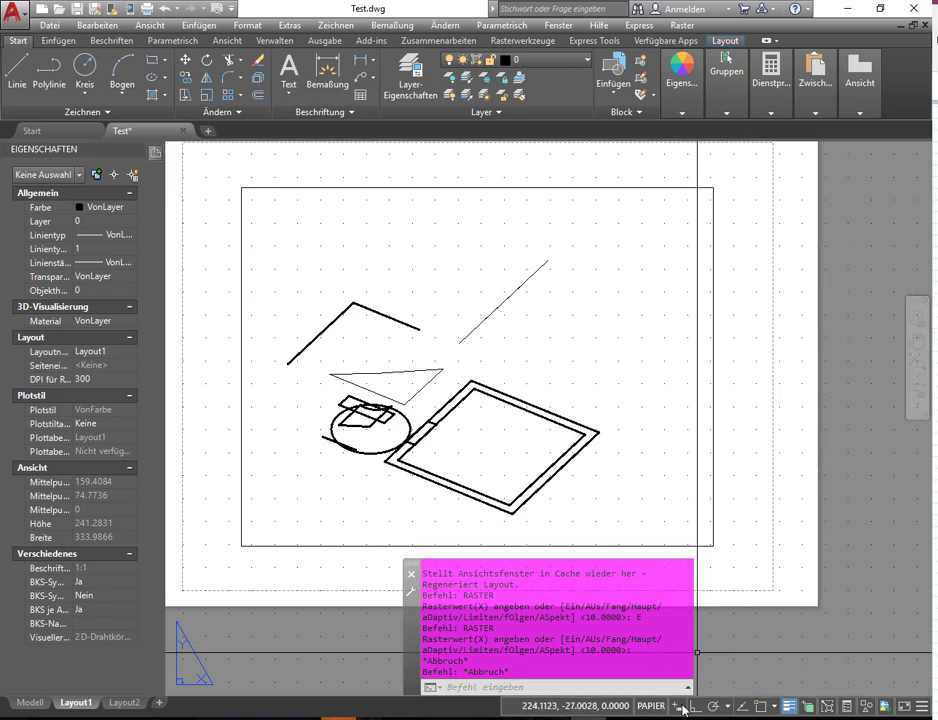
pyautogui.click(30, 703)
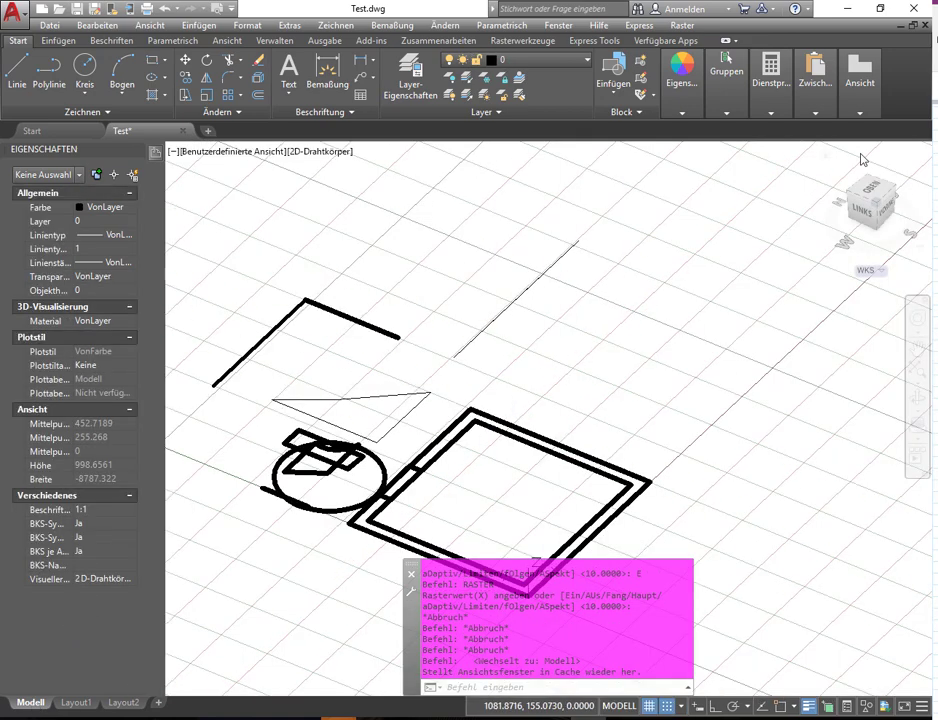
pyautogui.click(231, 152)
pyautogui.click(254, 191)
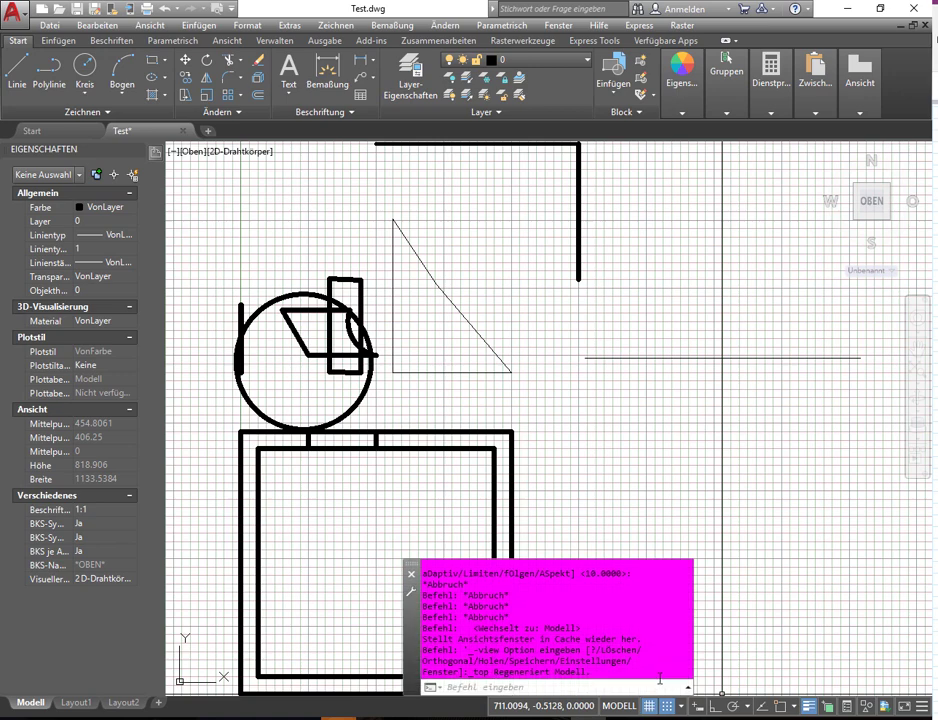
# Switch off the model-space grid and snap, then return to Layout1
pyautogui.press('F7')
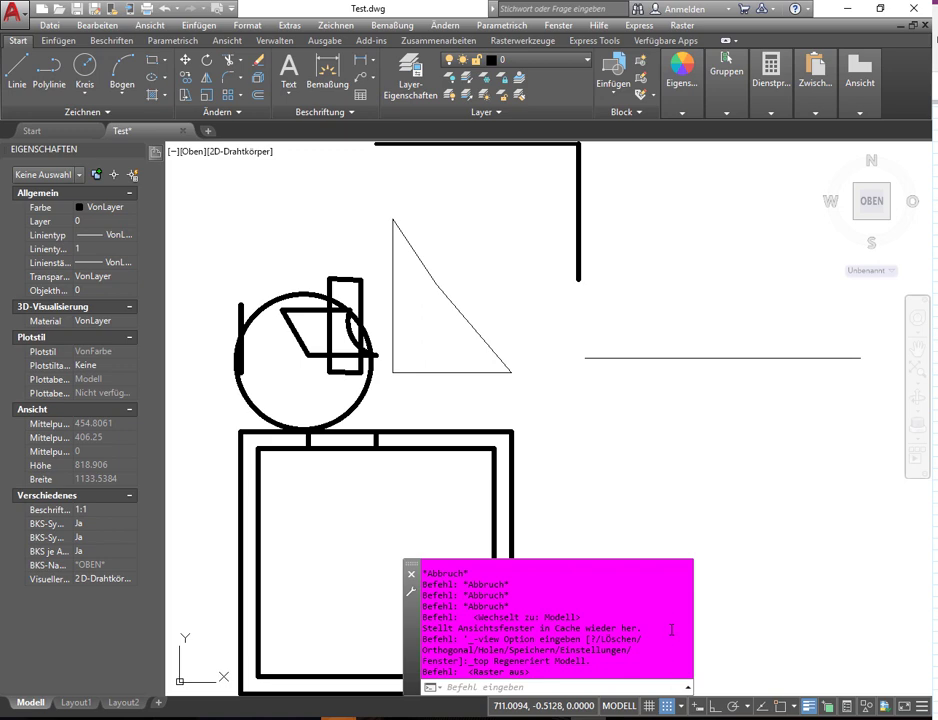
pyautogui.click(668, 706)
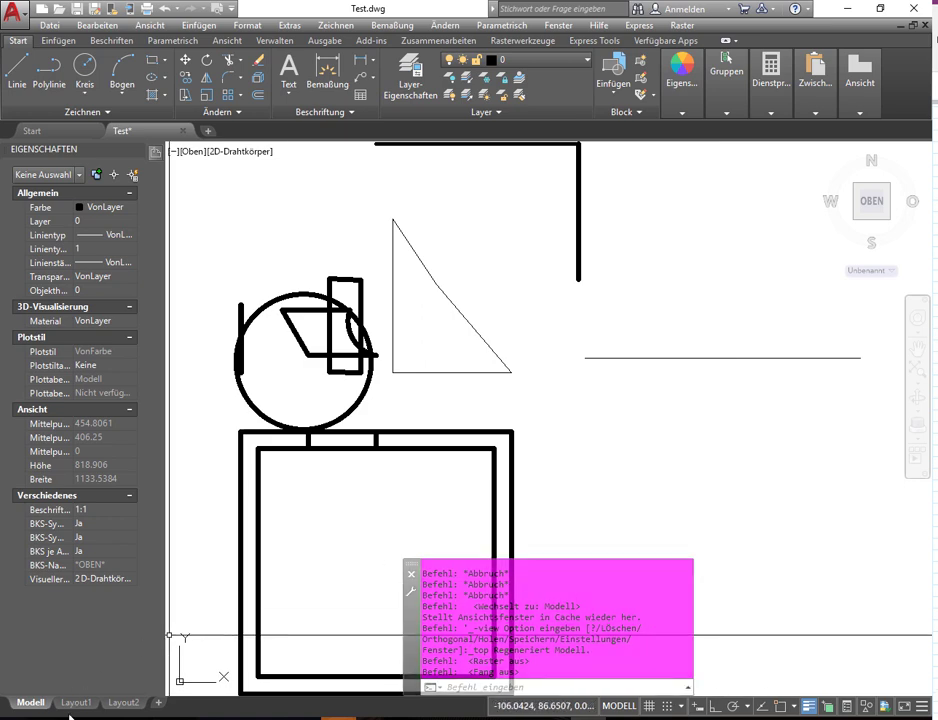
pyautogui.click(70, 706)
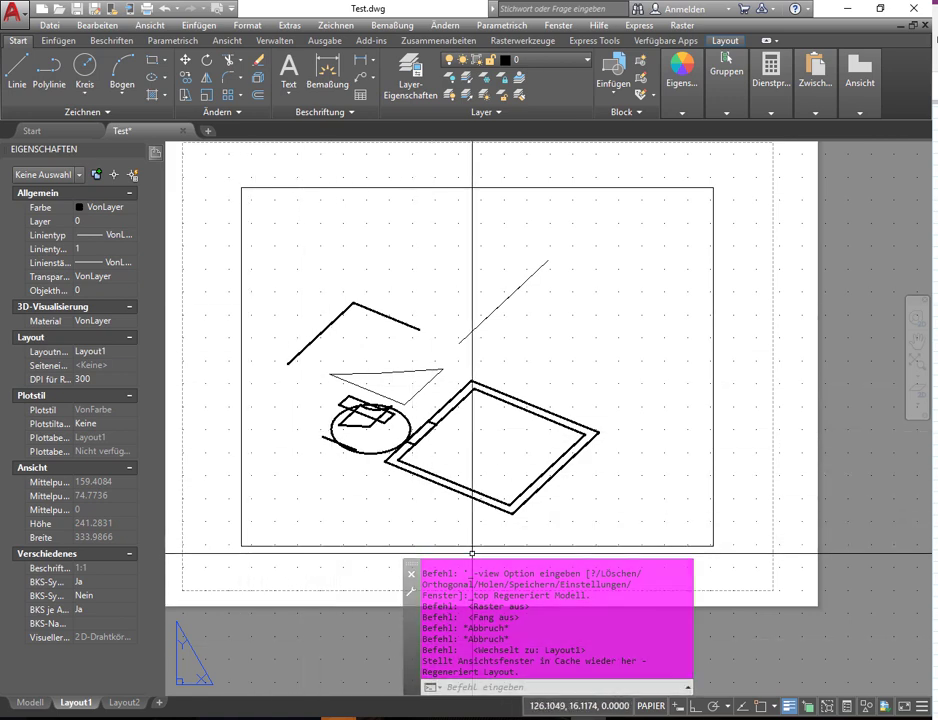
# Turn the Layout1 grid off with the RASTER command's AUs option
pyautogui.click(509, 688)
pyautogui.write('RASTER')
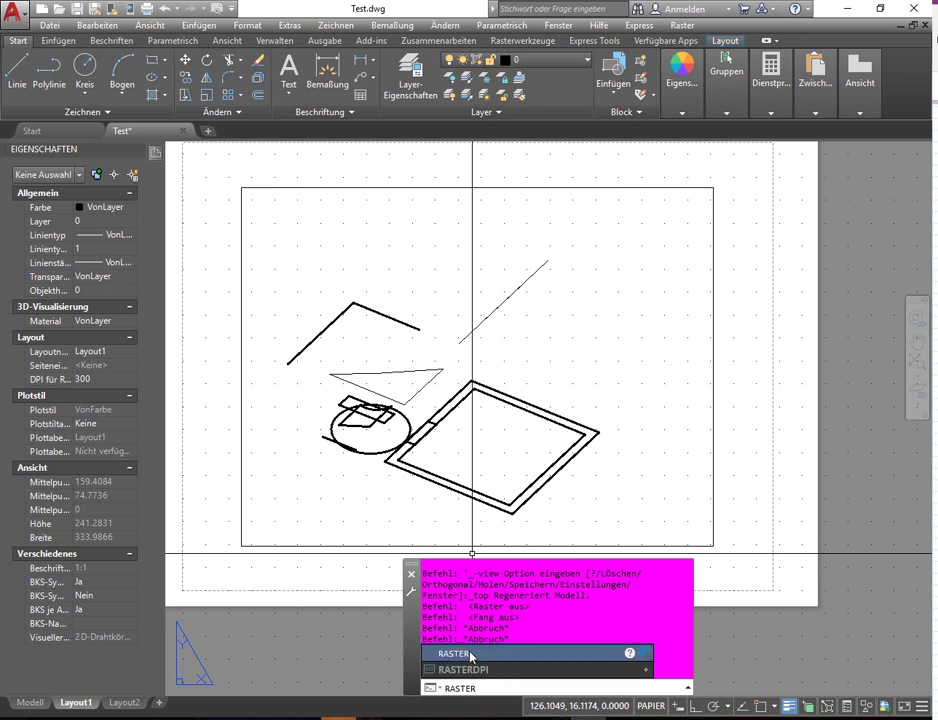
pyautogui.click(444, 653)
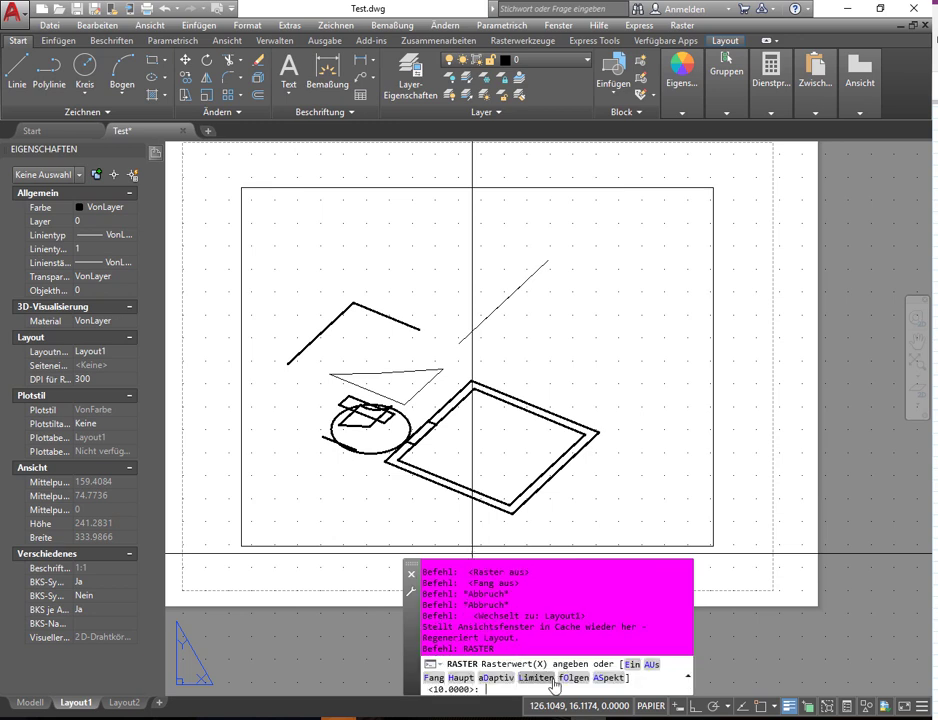
pyautogui.click(648, 667)
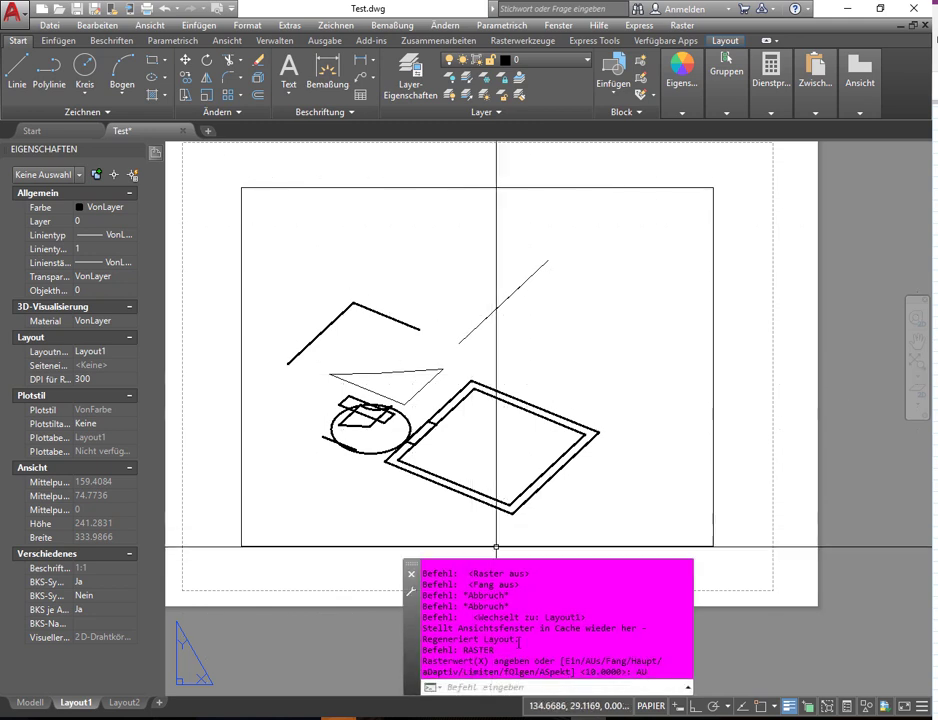
# Turn the layout grid back on with RASTER's Ein option and restart RASTER
pyautogui.click(492, 687)
pyautogui.write('aster')
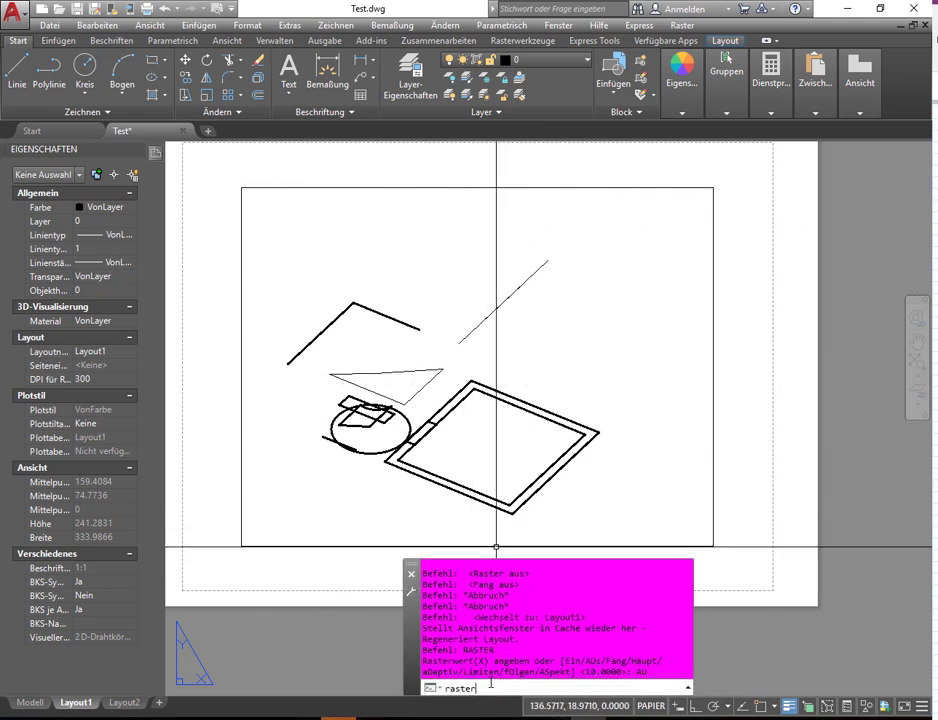
pyautogui.press('Return')
pyautogui.click(632, 666)
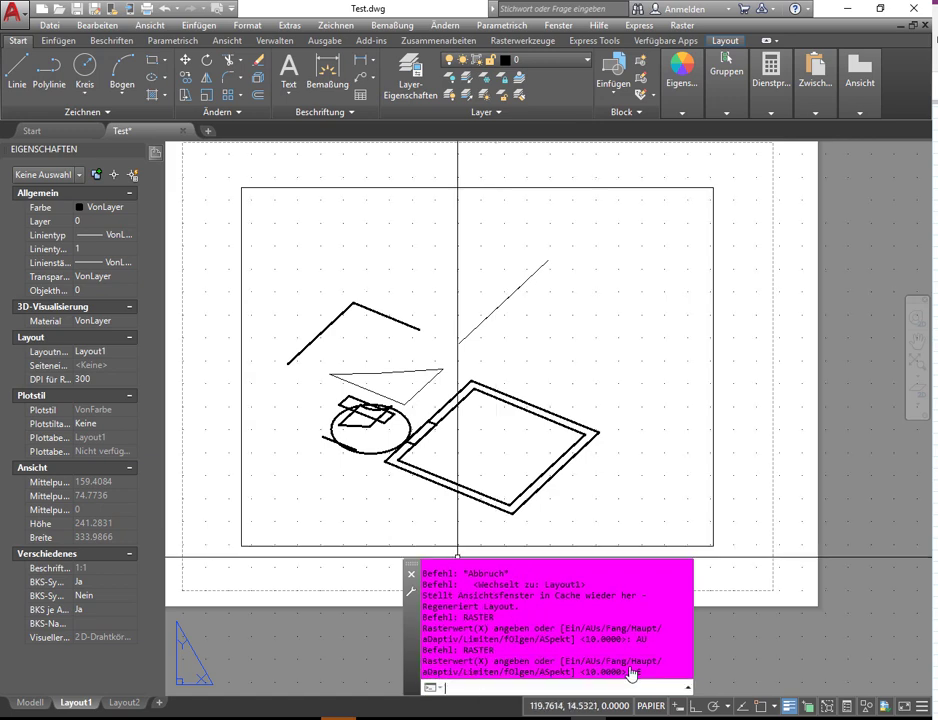
pyautogui.write('E')
pyautogui.press('Return')
pyautogui.write('5')
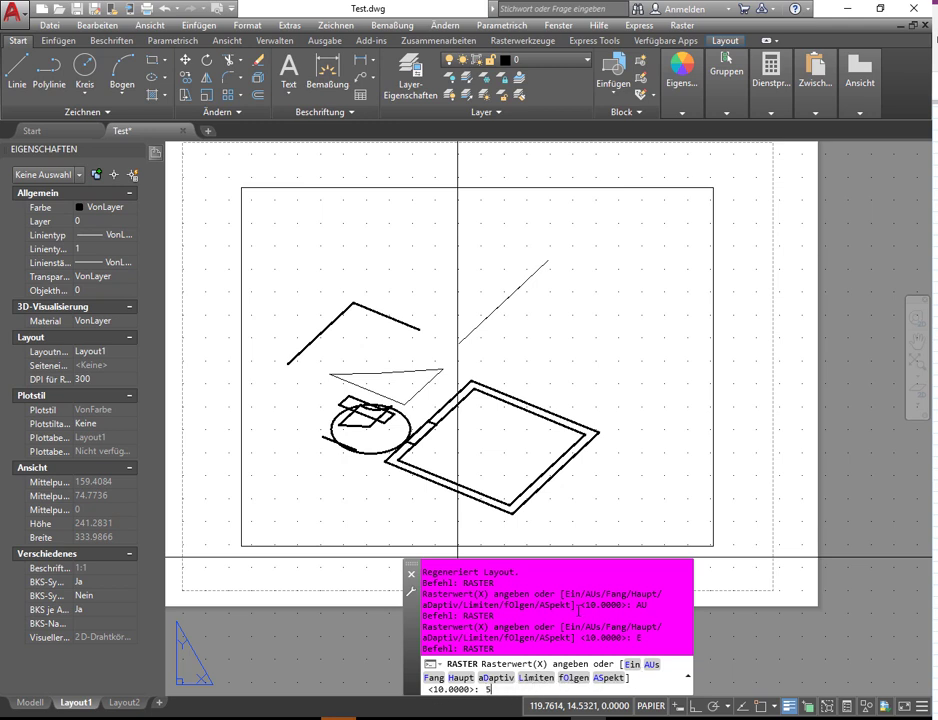
# Enter 5 as the layout grid spacing, then set 8 subdivisions per major line via Haupt
pyautogui.press('Return')
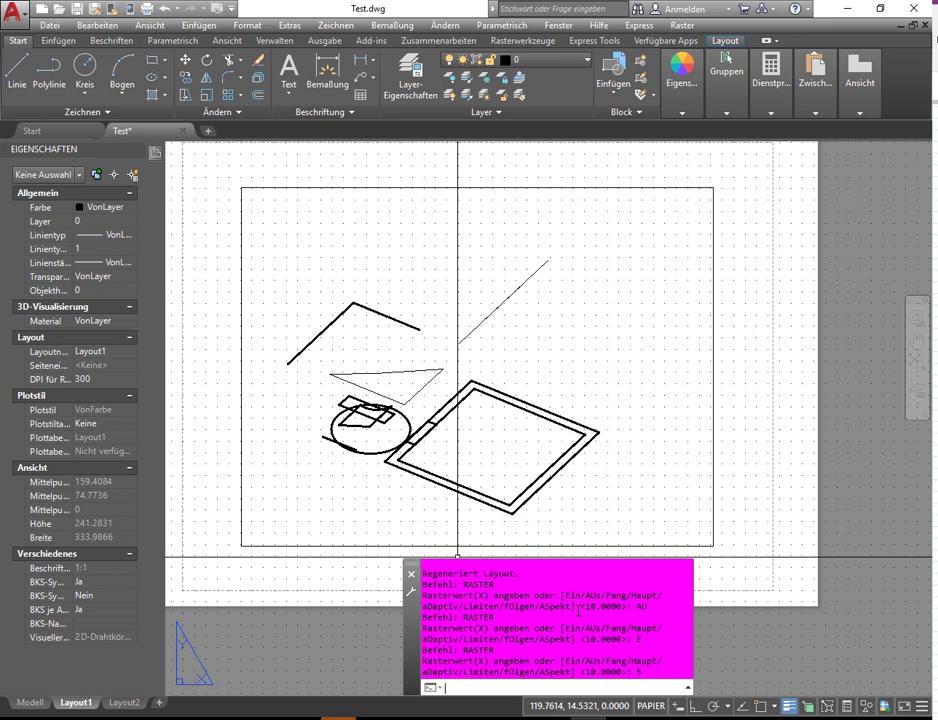
pyautogui.write('RASTER')
pyautogui.press('Return')
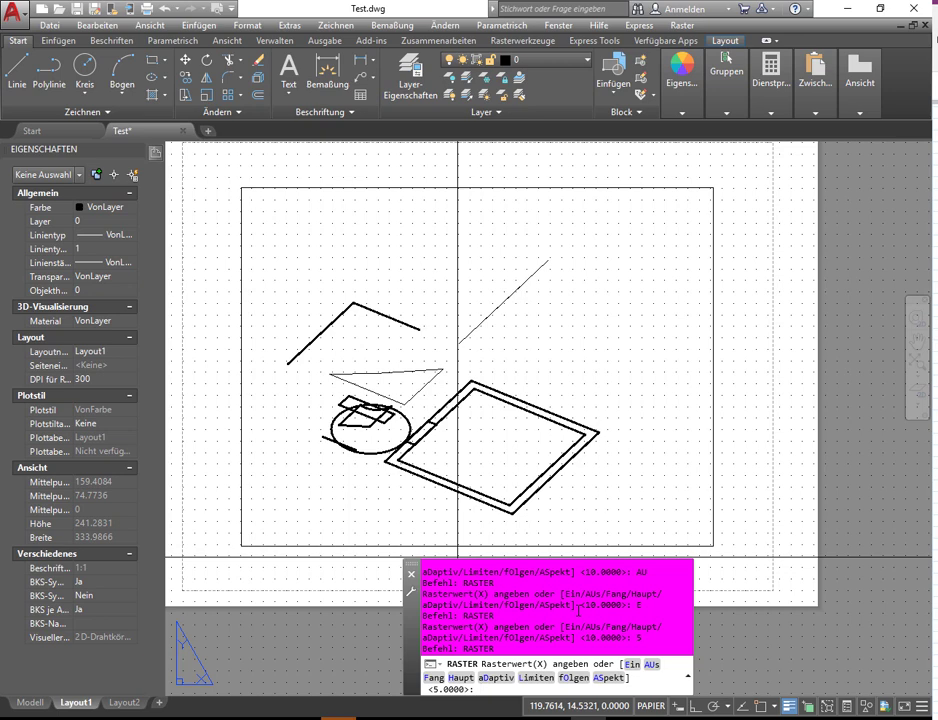
pyautogui.click(461, 678)
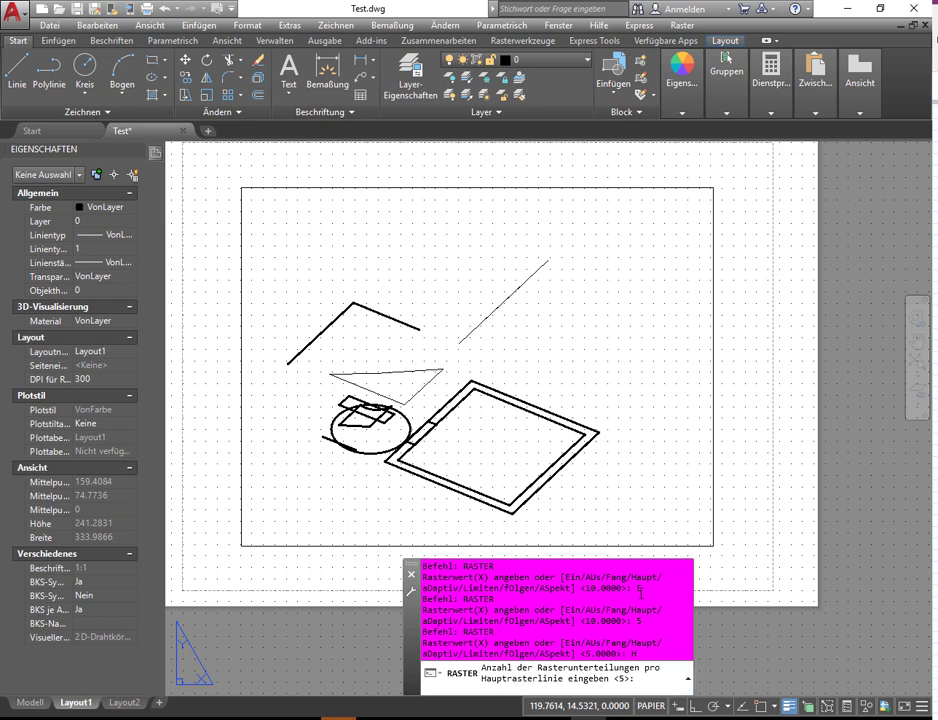
pyautogui.write('8')
pyautogui.press('Return')
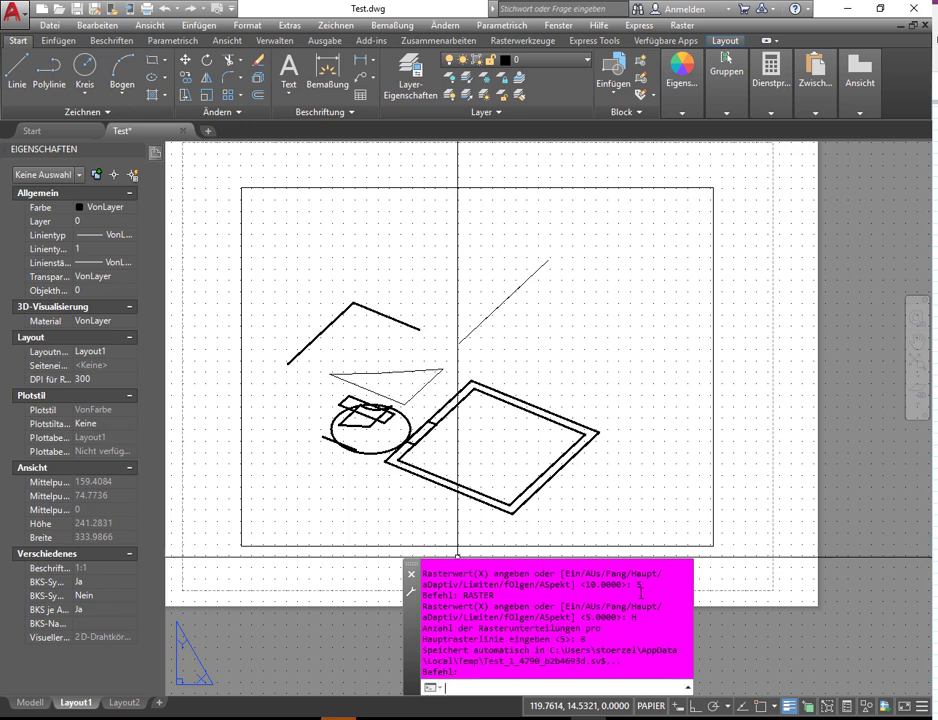
pyautogui.press('Up')
pyautogui.press('Return')
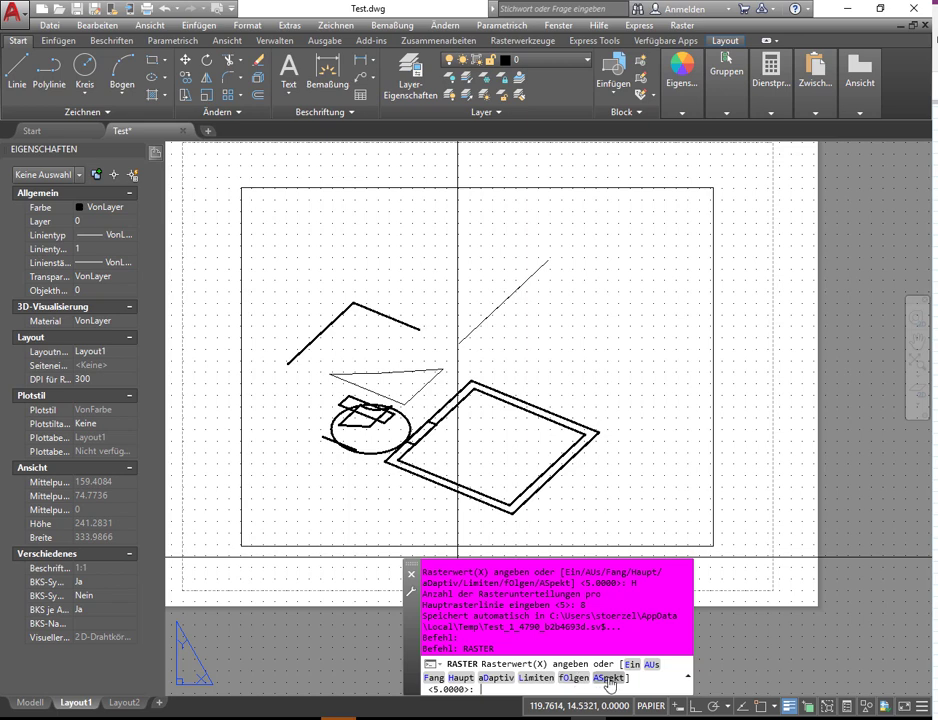
# Set the grid's ASpekt spacing to 5 horizontally and 5 vertically
pyautogui.click(609, 681)
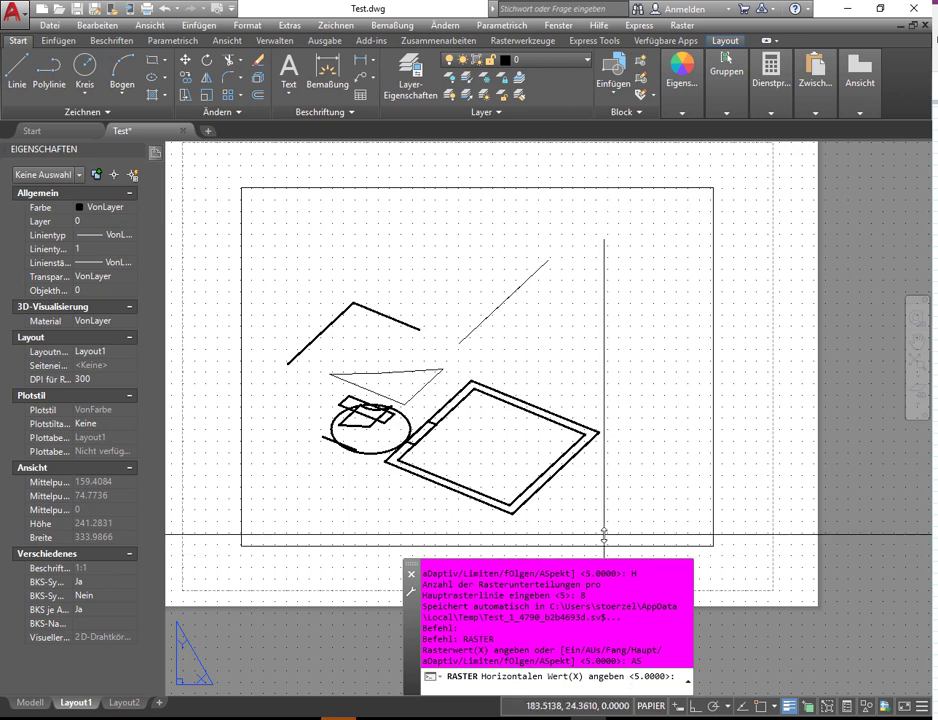
pyautogui.write('5')
pyautogui.press('Return')
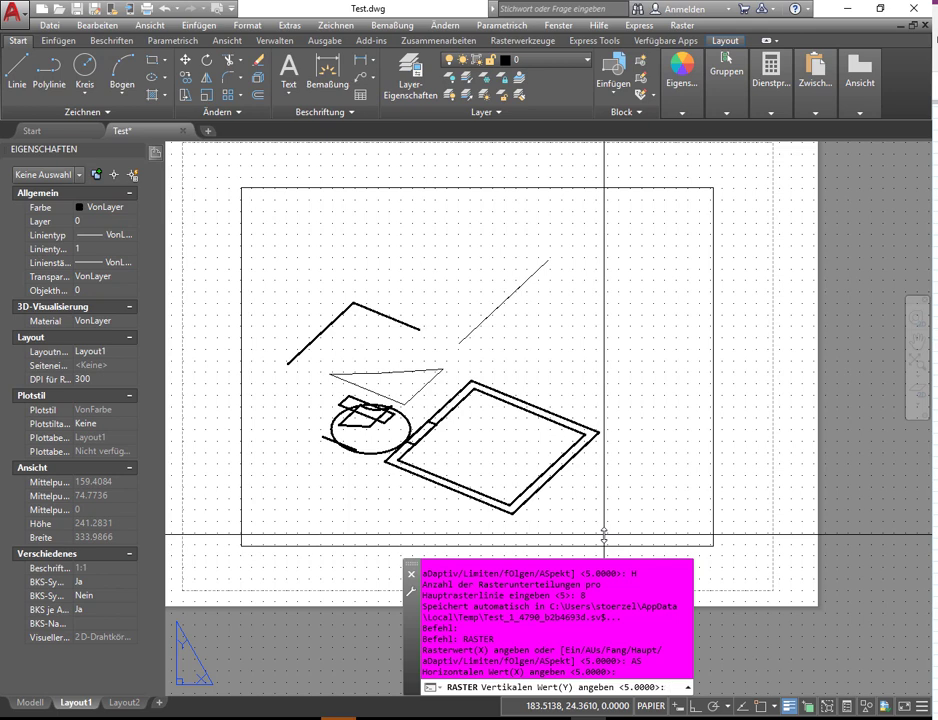
pyautogui.press('Return')
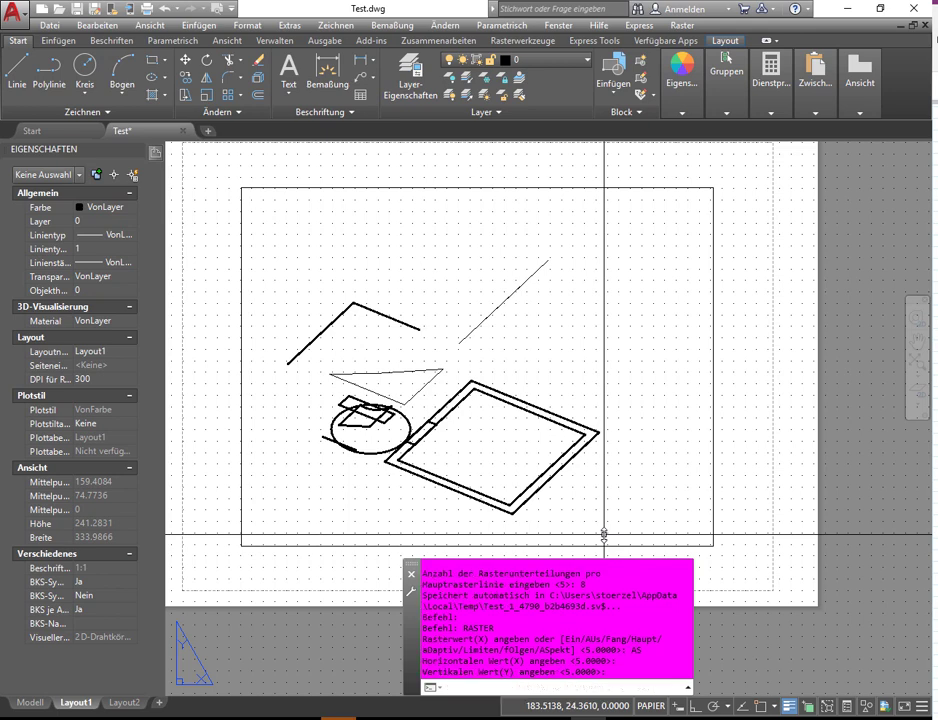
# Make the layout grid follow the snap spacing with RASTER's Fang option
pyautogui.write('RASTER')
pyautogui.press('Return')
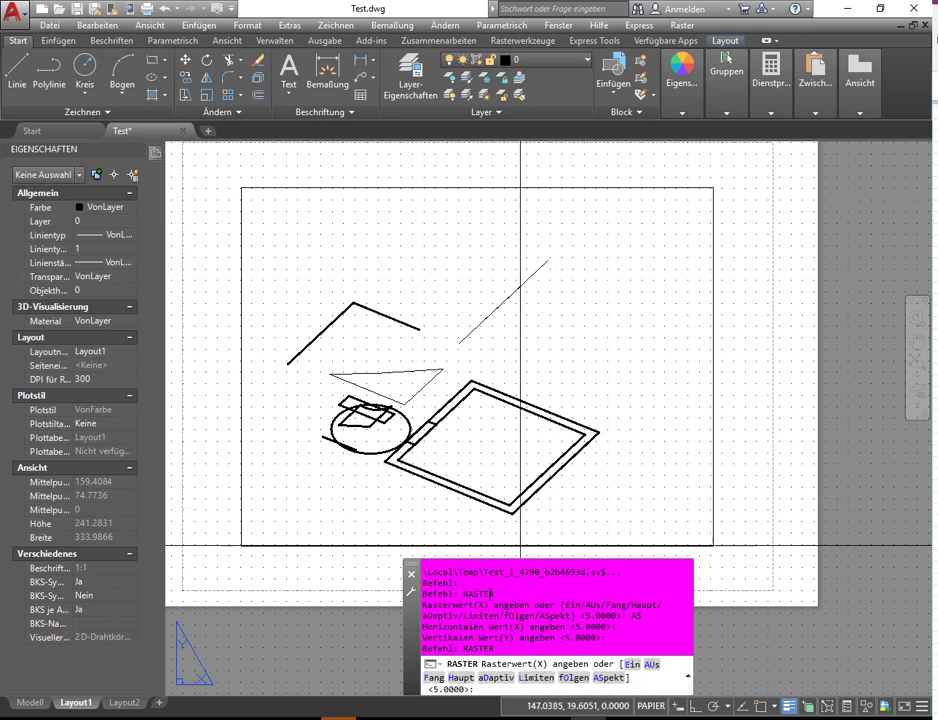
pyautogui.click(433, 677)
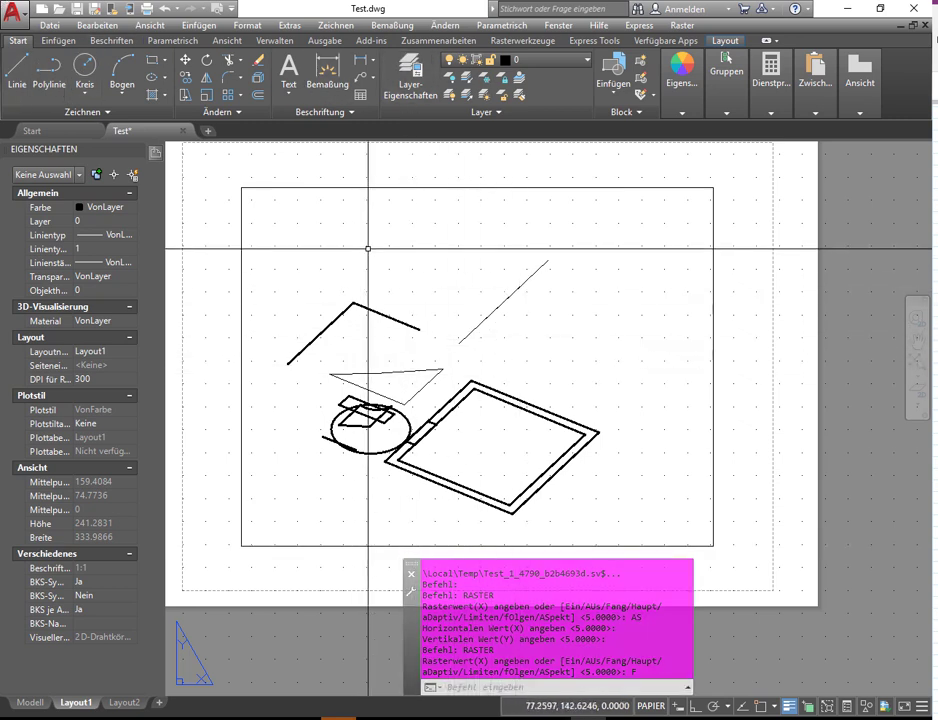
# Zoom in to inspect the grid points during a cancelled line, then restart RASTER
pyautogui.click(17, 68)
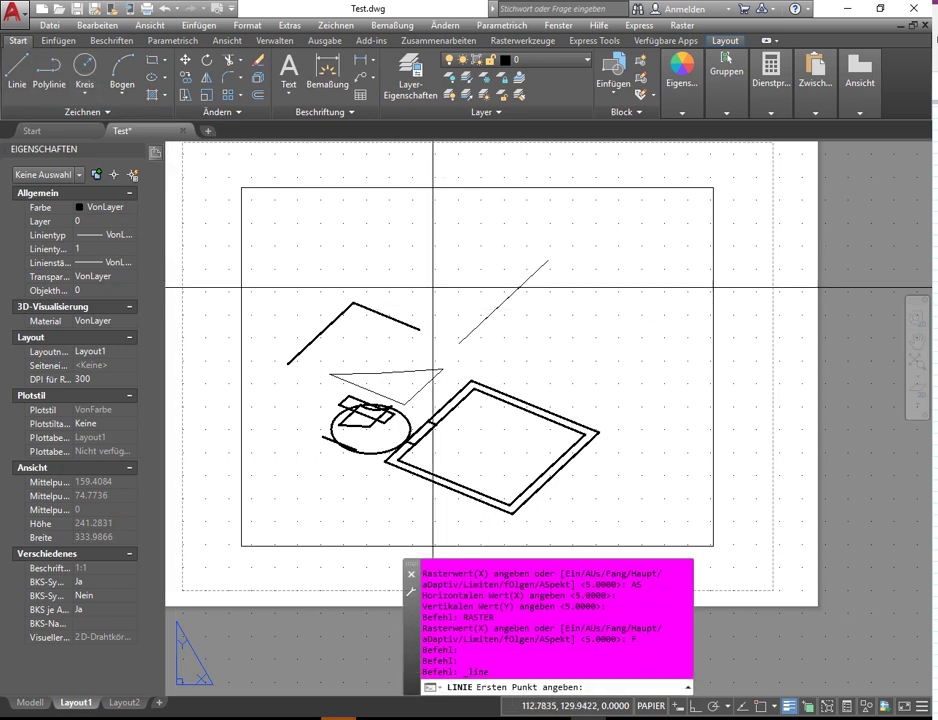
pyautogui.scroll(6, 428, 288)
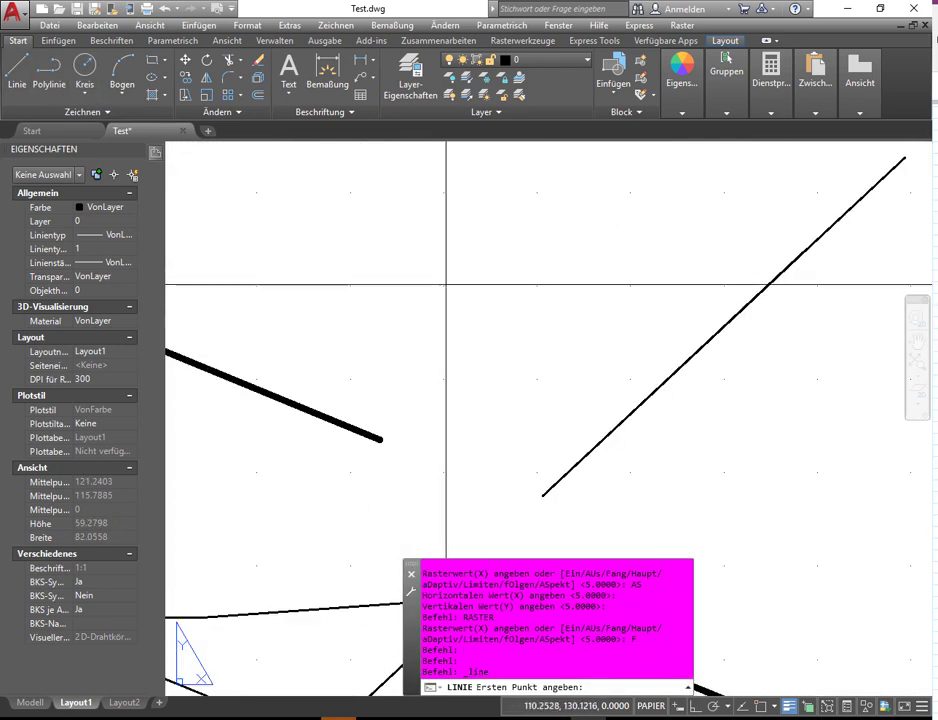
pyautogui.click(446, 284)
pyautogui.press('Escape')
pyautogui.write('L')
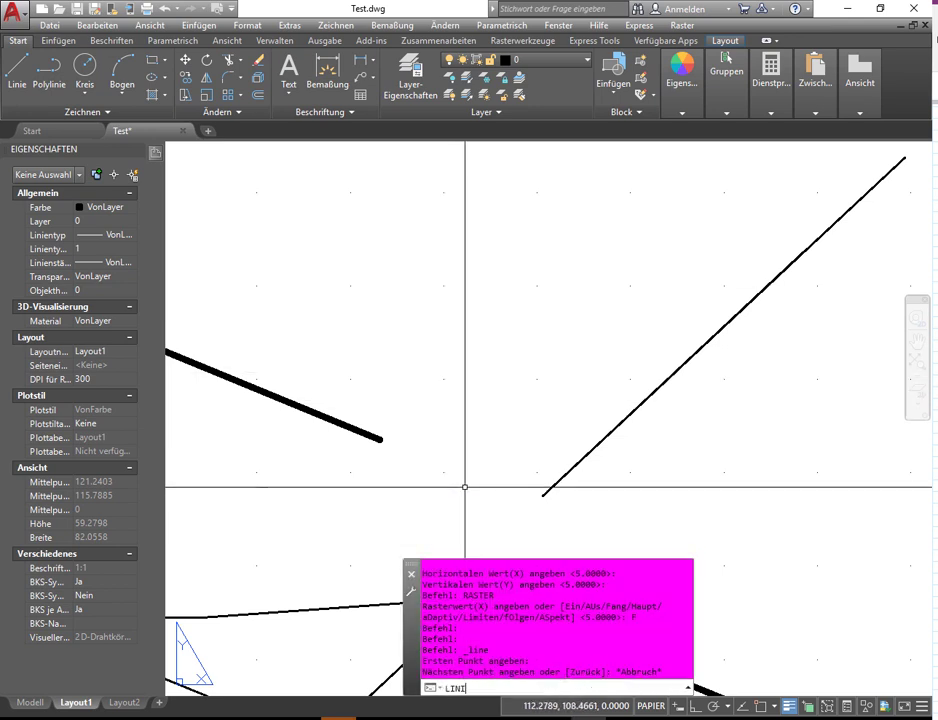
pyautogui.write('raster')
pyautogui.press('Return')
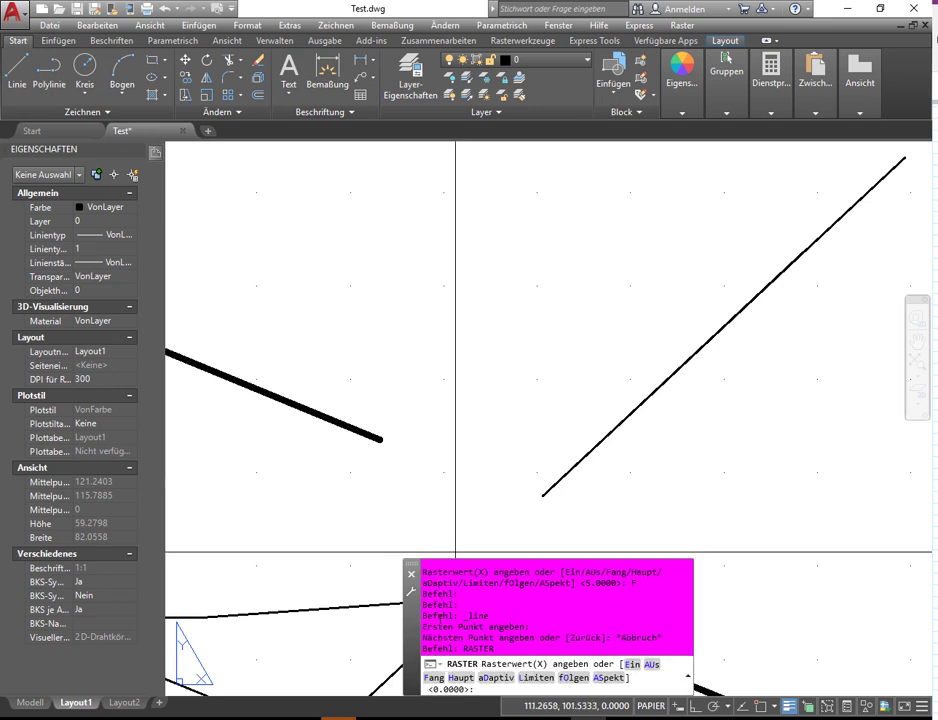
# Switch snap on in Layout1 using the FANG command
pyautogui.press('Escape')
pyautogui.write('r')
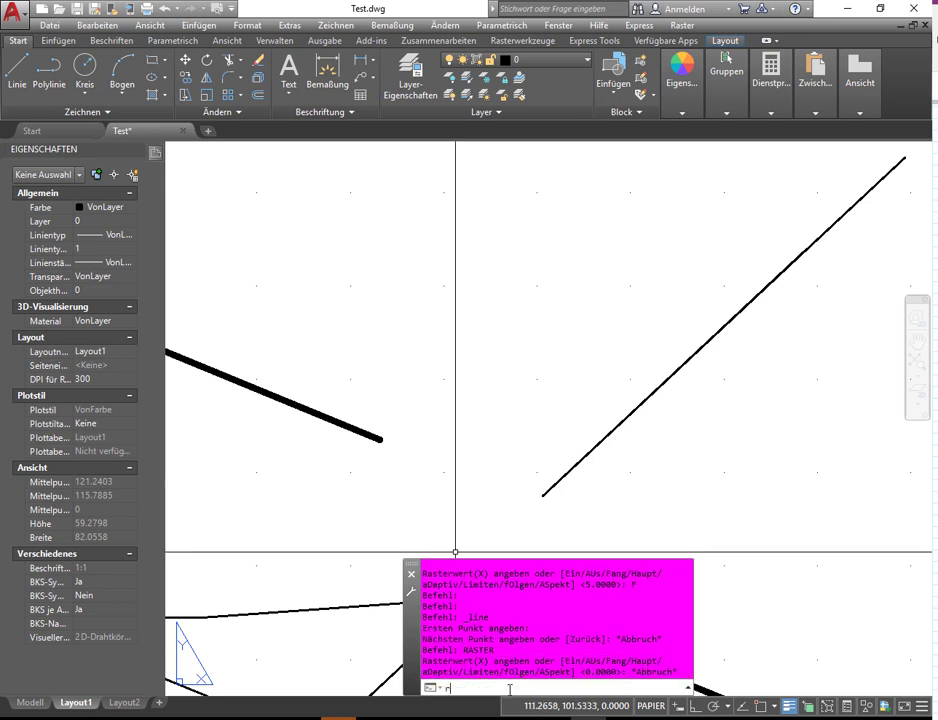
pyautogui.press('BackSpace')
pyautogui.write('fang')
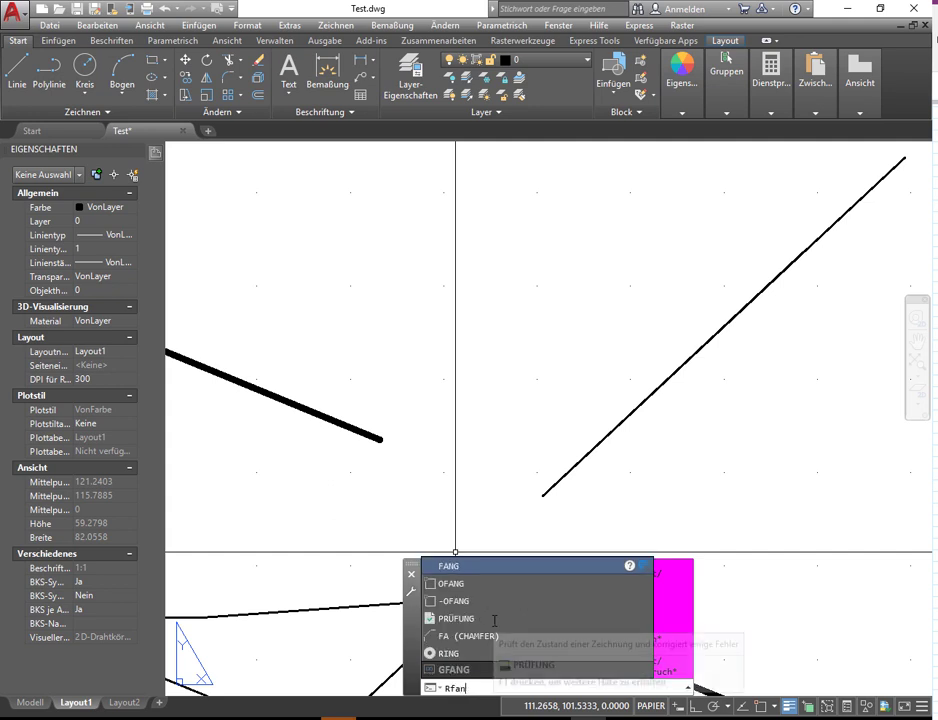
pyautogui.press('BackSpace')
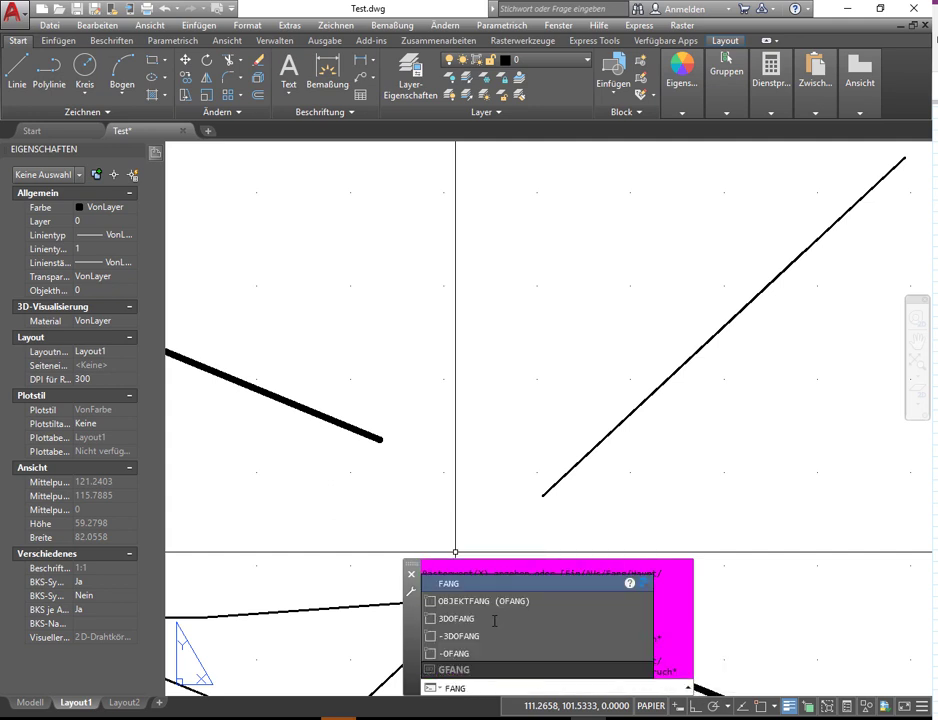
pyautogui.press('Return')
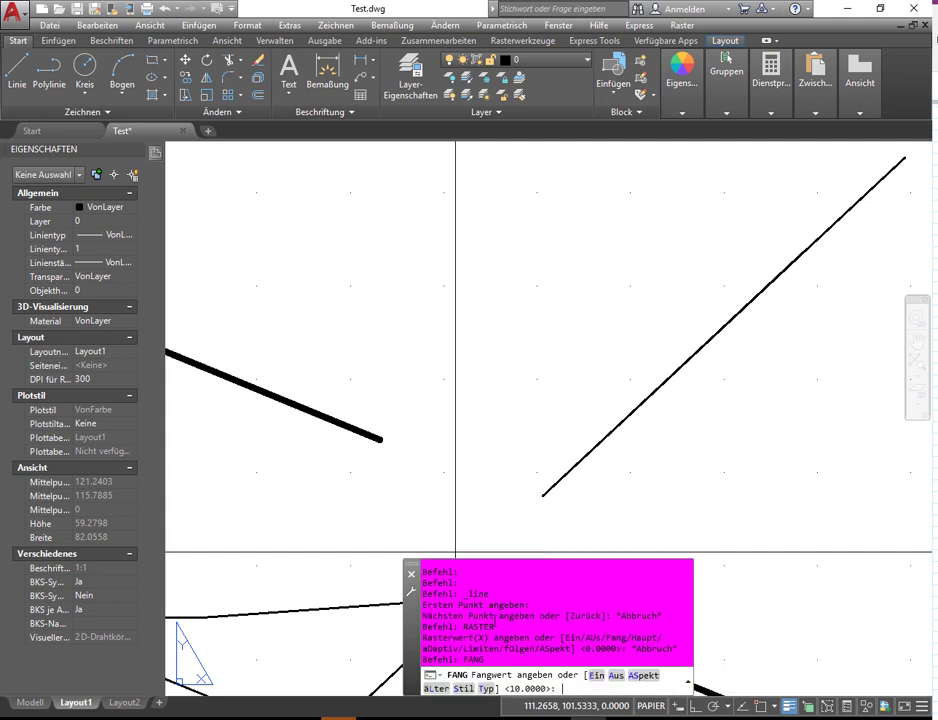
pyautogui.click(598, 679)
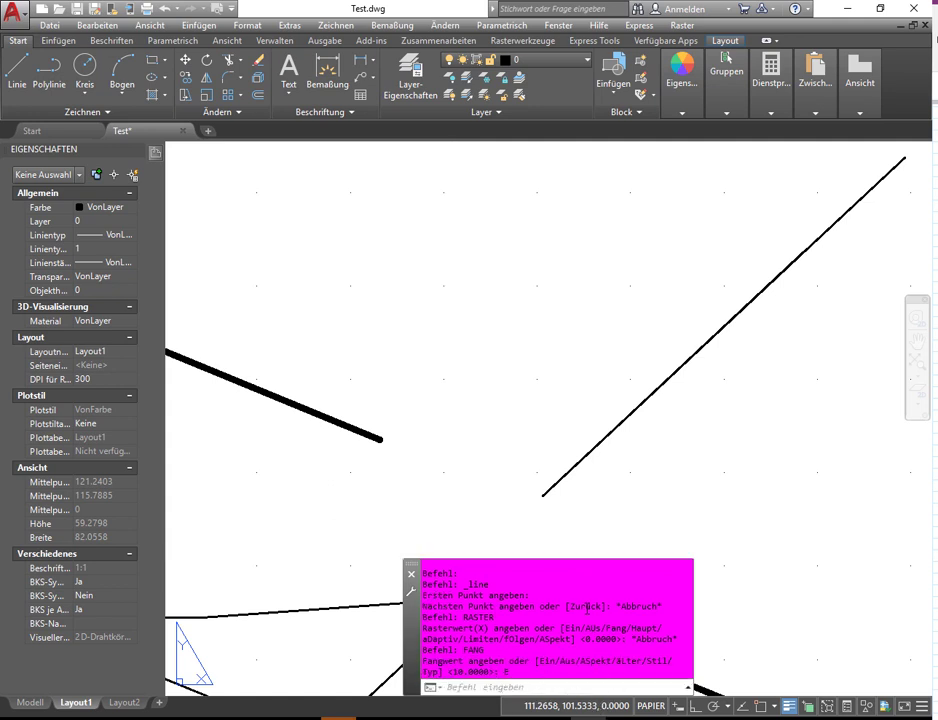
# Draw a short slanted line between two snapped grid points, then zoom out
pyautogui.click(16, 64)
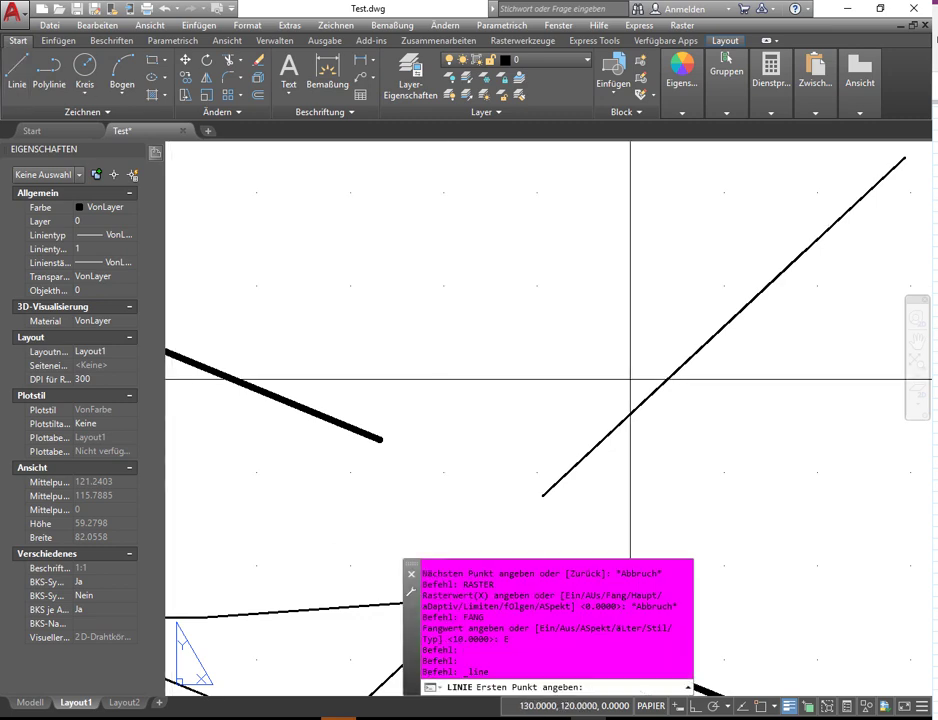
pyautogui.click(630, 379)
pyautogui.click(443, 473)
pyautogui.press('Escape')
pyautogui.press('Escape')
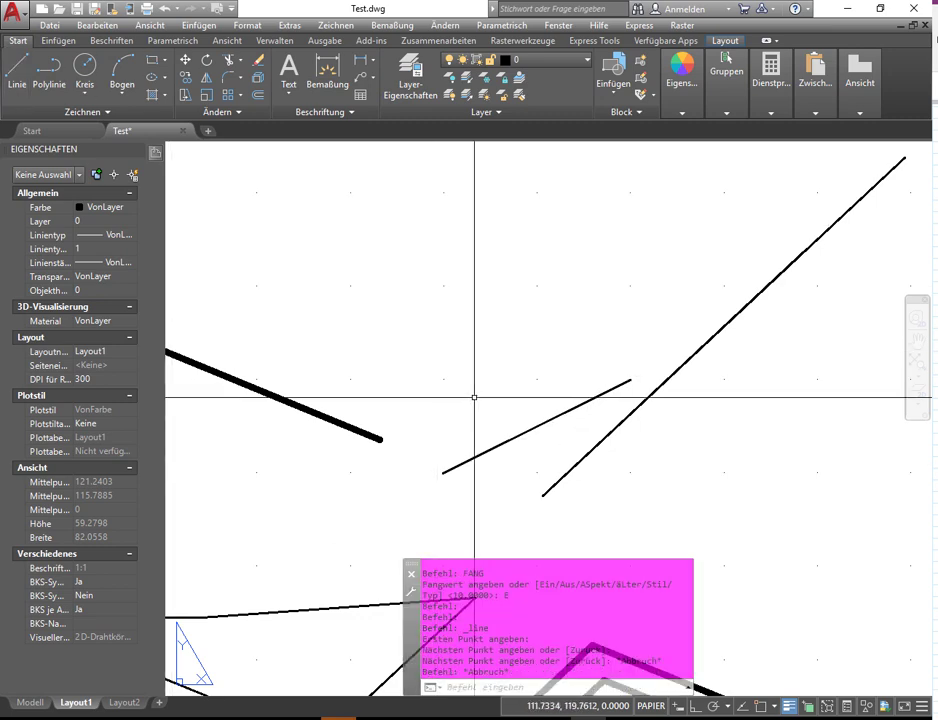
pyautogui.scroll(-4, 474, 397)
pyautogui.scroll(-2, 496, 404)
pyautogui.scroll(-1, 310, 425)
pyautogui.scroll(-1, 402, 421)
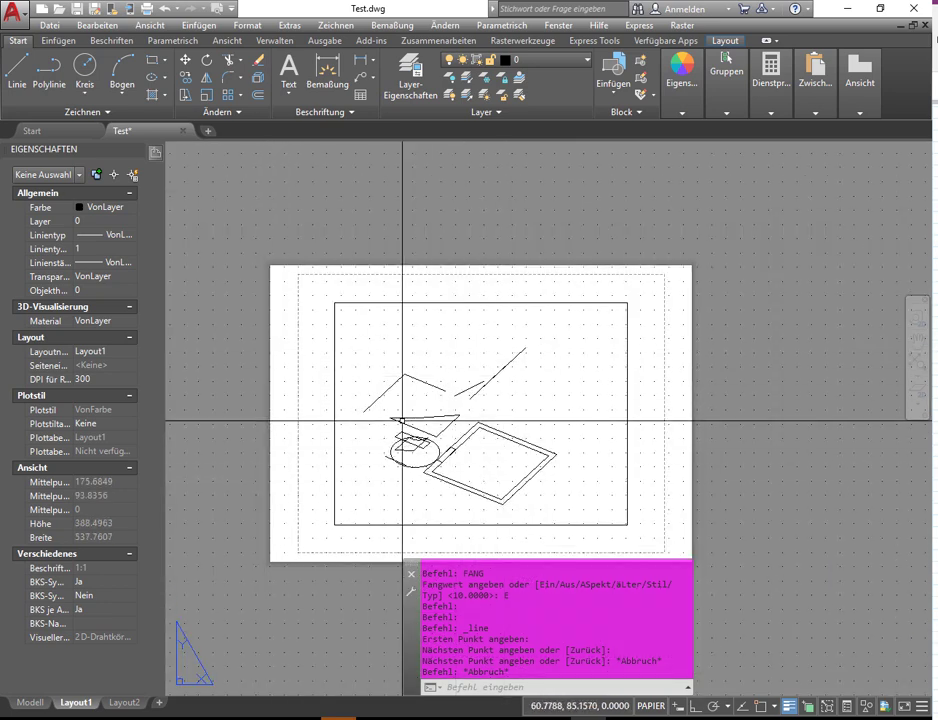
pyautogui.scroll(4, 361, 377)
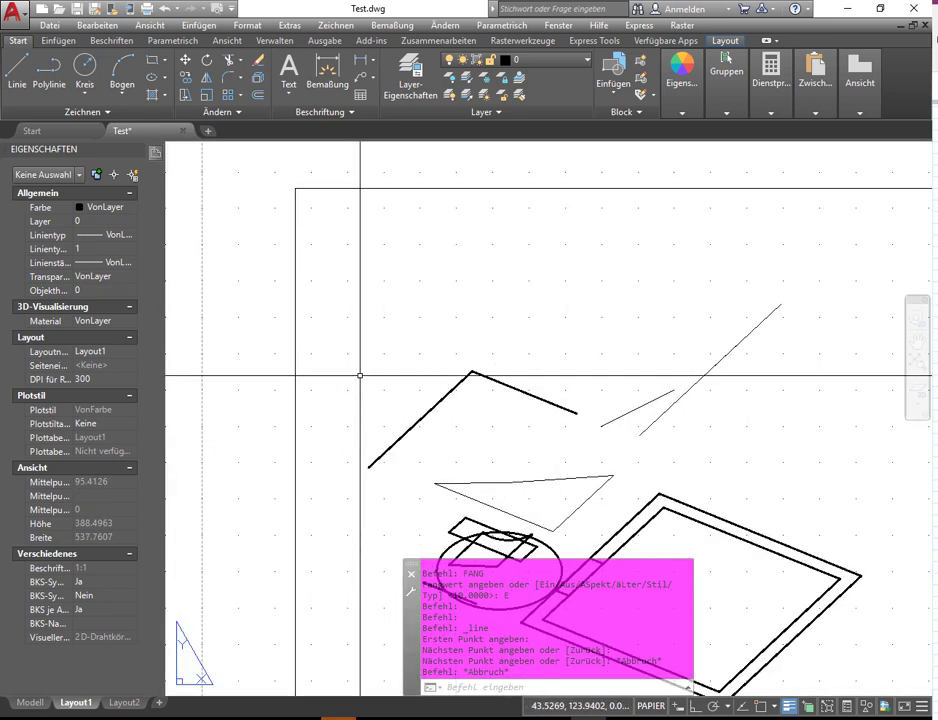
# In model space, confirm Fang and Raster spacings of 12.5 in the snap settings dialog
pyautogui.click(30, 703)
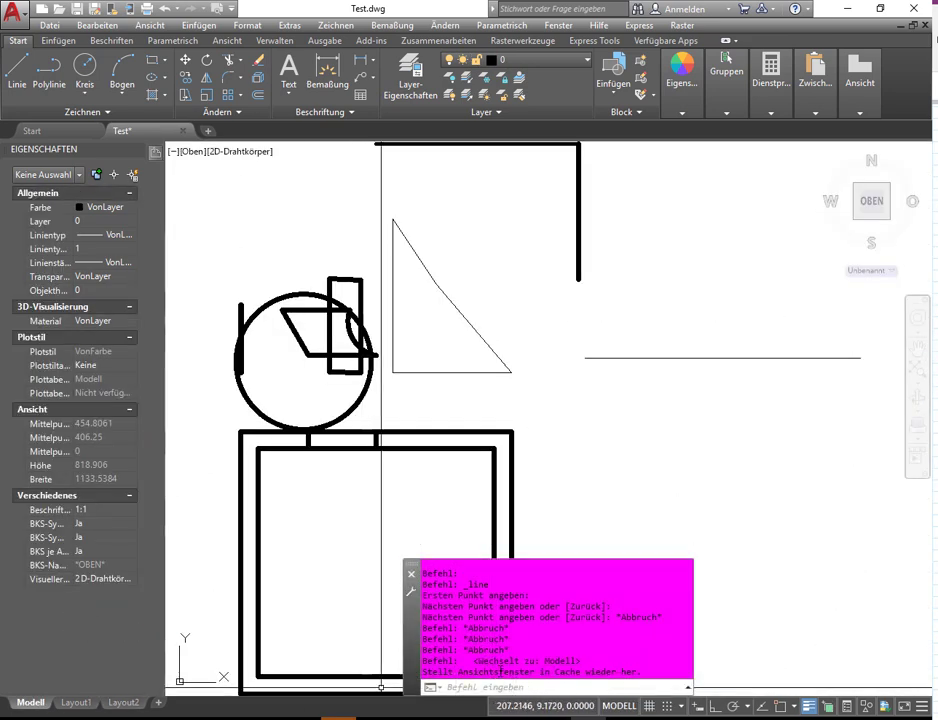
pyautogui.rightClick(665, 708)
pyautogui.click(690, 688)
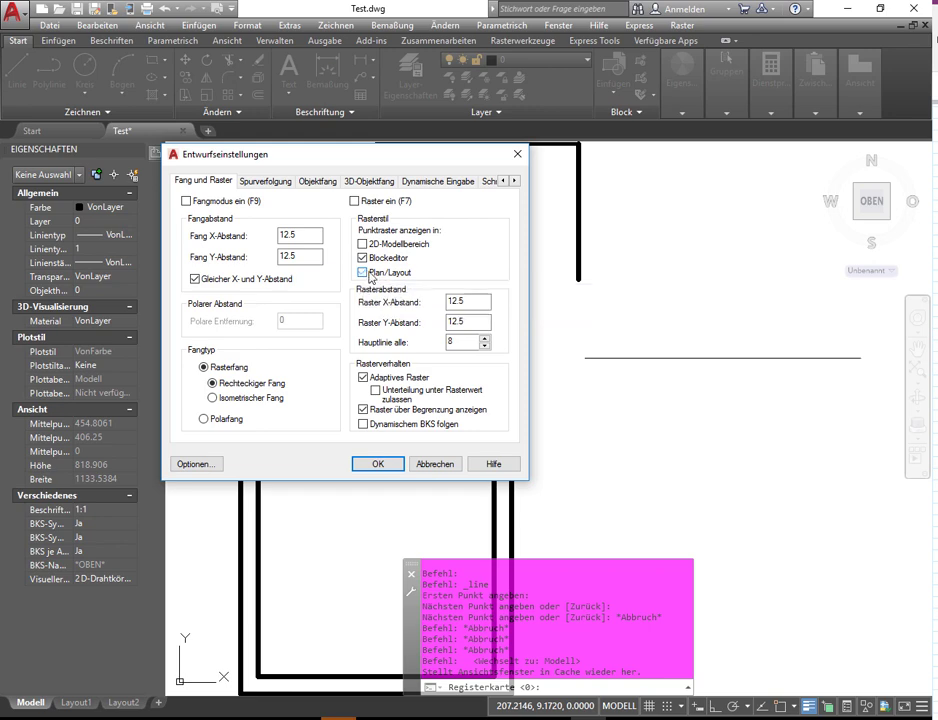
pyautogui.click(377, 463)
# Turn on the model-space grid and compare its display with the Layout1 sheet
pyautogui.scroll(-6, 415, 477)
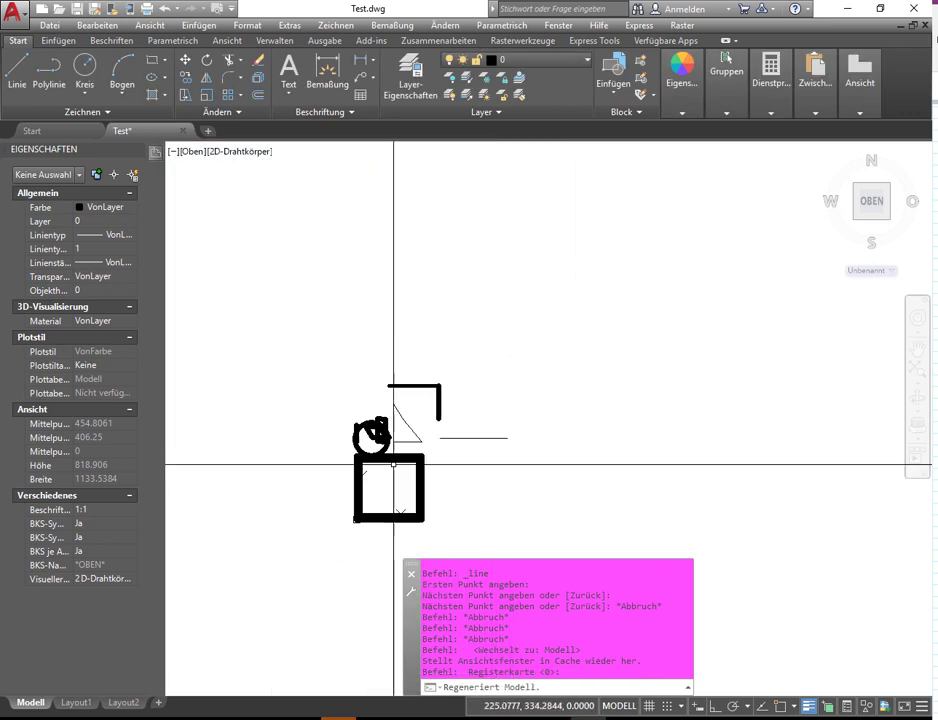
pyautogui.scroll(-2, 418, 458)
pyautogui.click(649, 707)
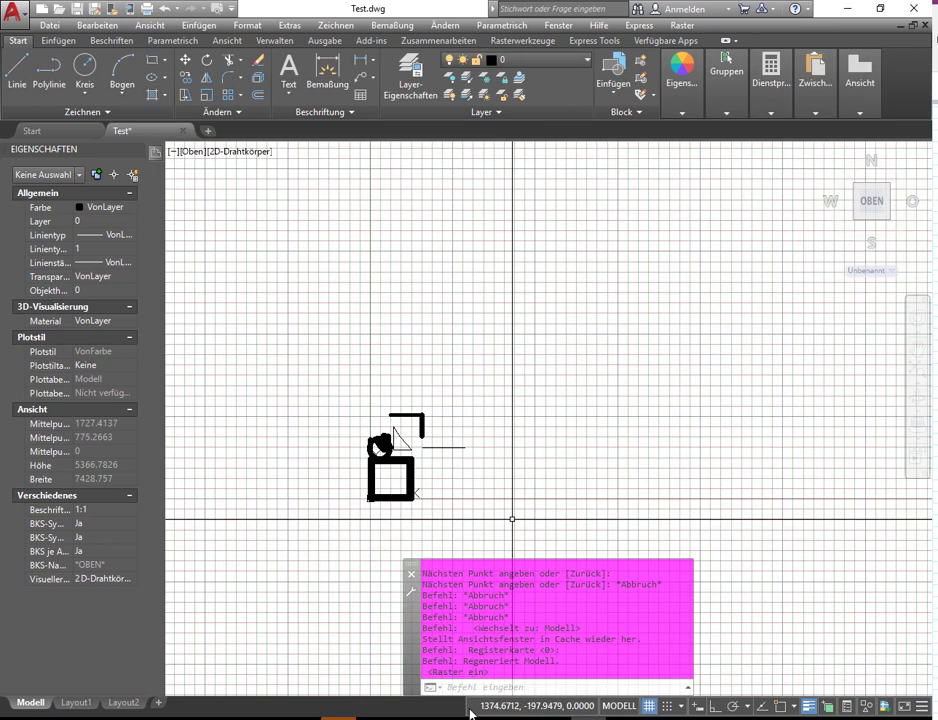
pyautogui.click(76, 702)
pyautogui.scroll(-3, 415, 410)
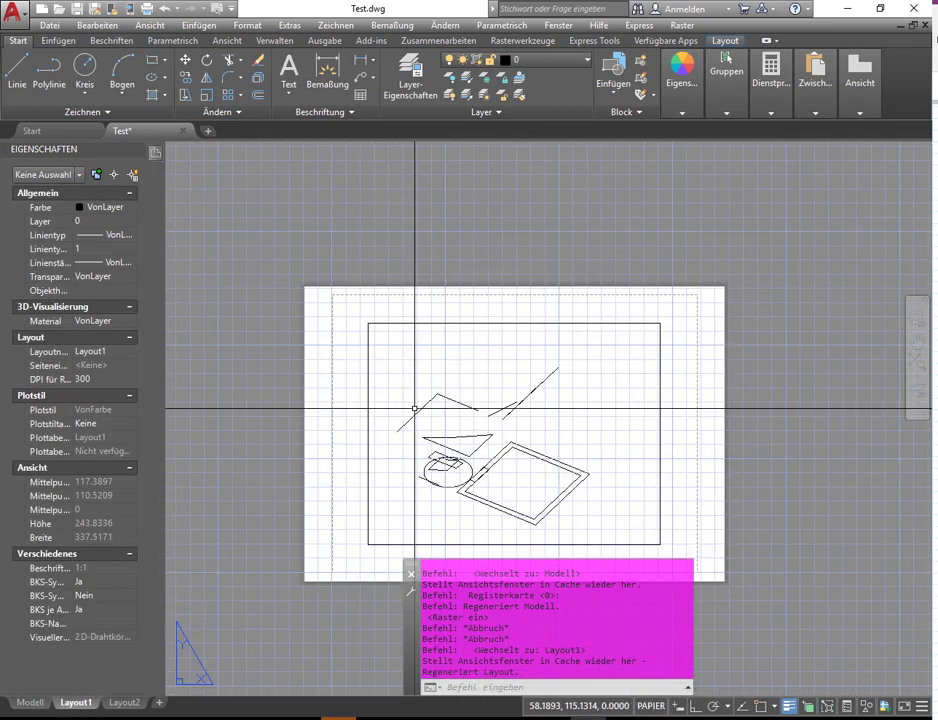
pyautogui.scroll(1, 405, 390)
pyautogui.click(30, 703)
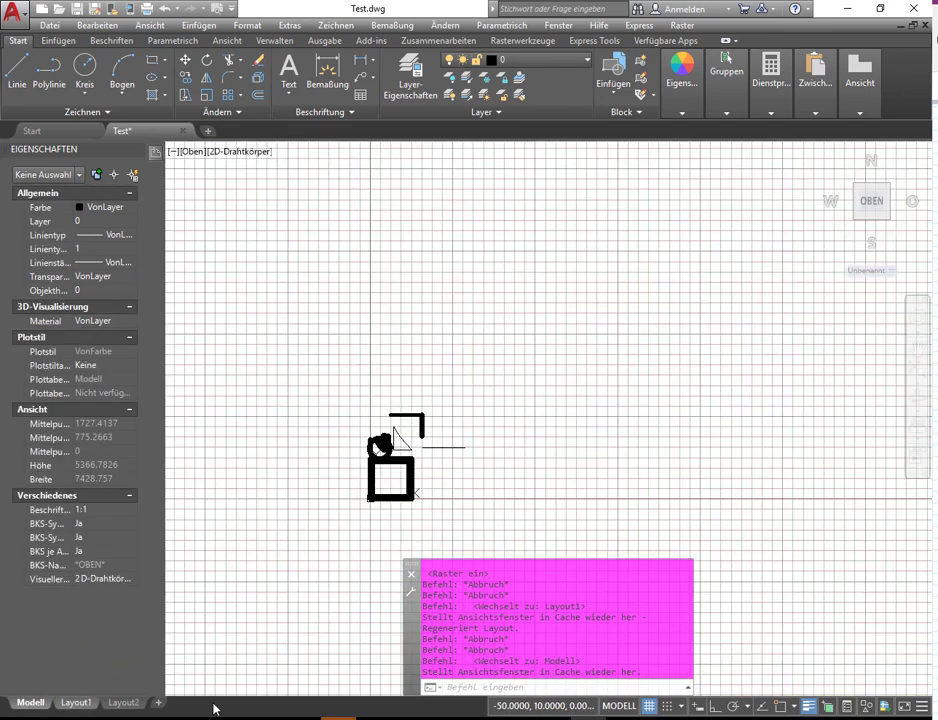
pyautogui.click(76, 702)
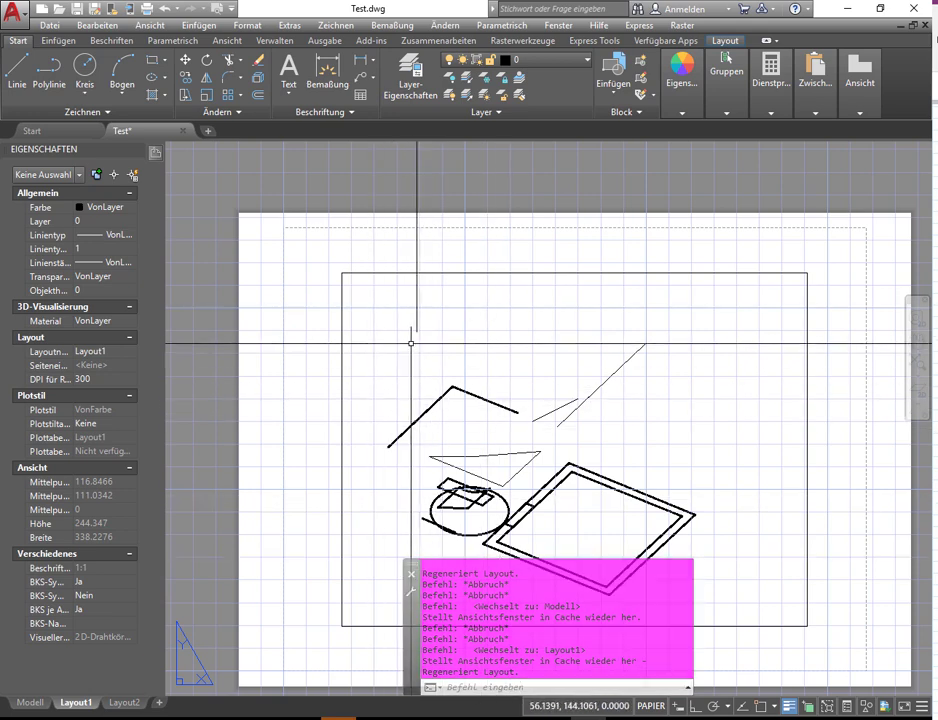
# Set the Layout1 grid spacing to 10 with the RASTER command
pyautogui.click(468, 688)
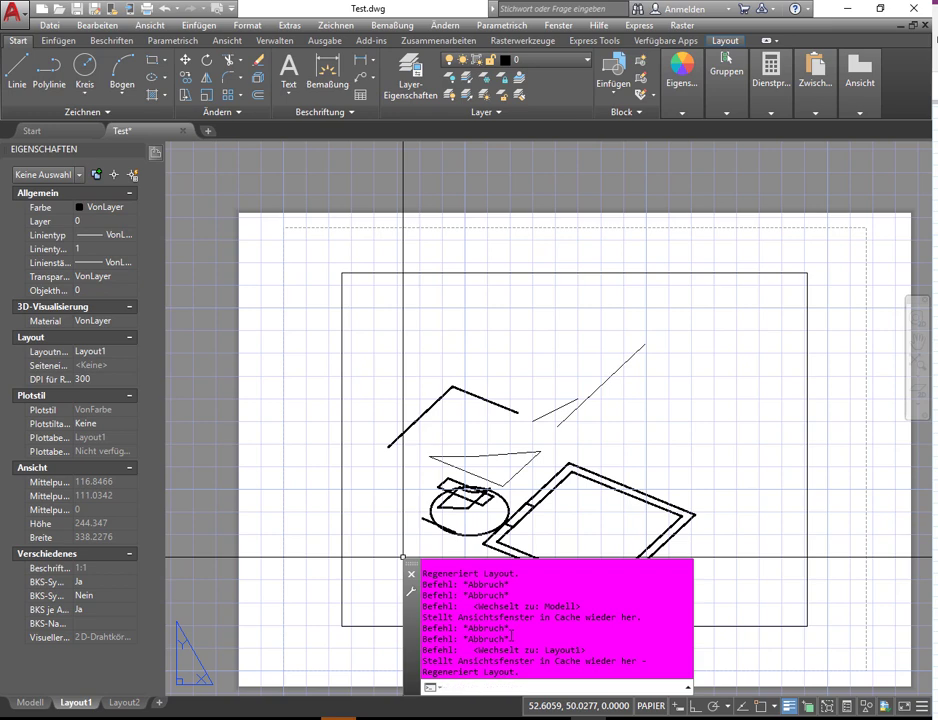
pyautogui.write('ter')
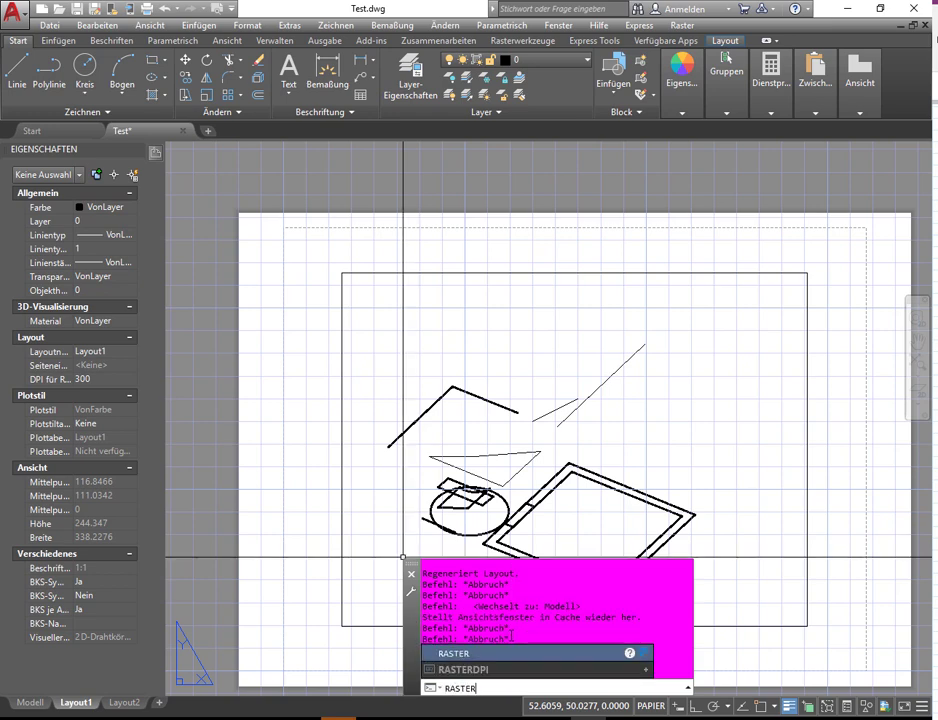
pyautogui.press('Return')
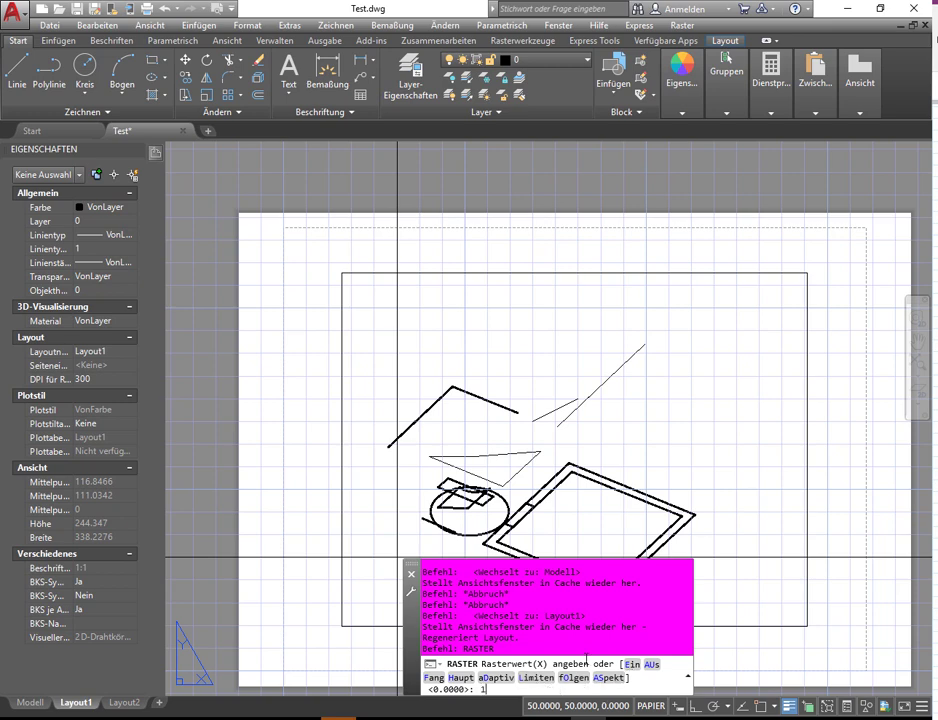
pyautogui.press('Return')
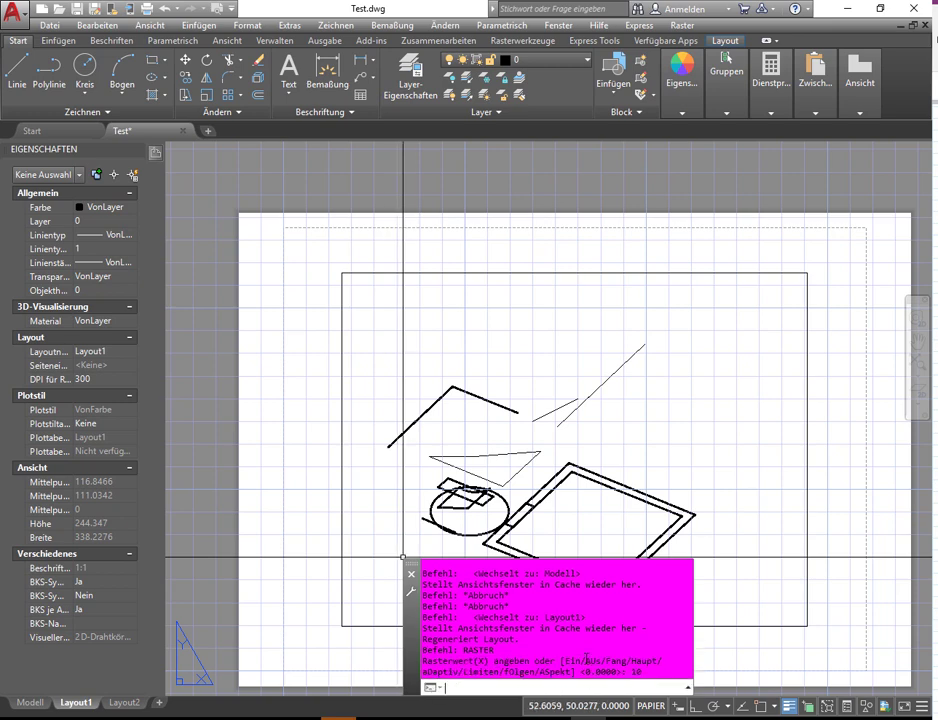
pyautogui.press('Return')
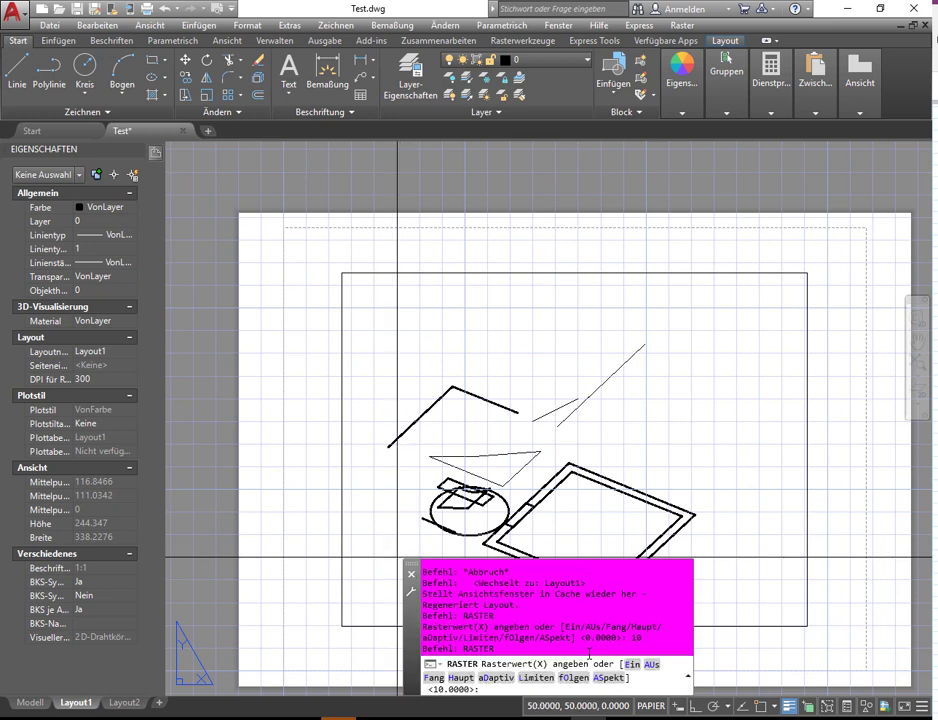
pyautogui.press('Escape')
pyautogui.press('Escape')
pyautogui.press('Escape')
# Check model space's 12.5 snap and grid settings, then return to Layout1
pyautogui.click(24, 705)
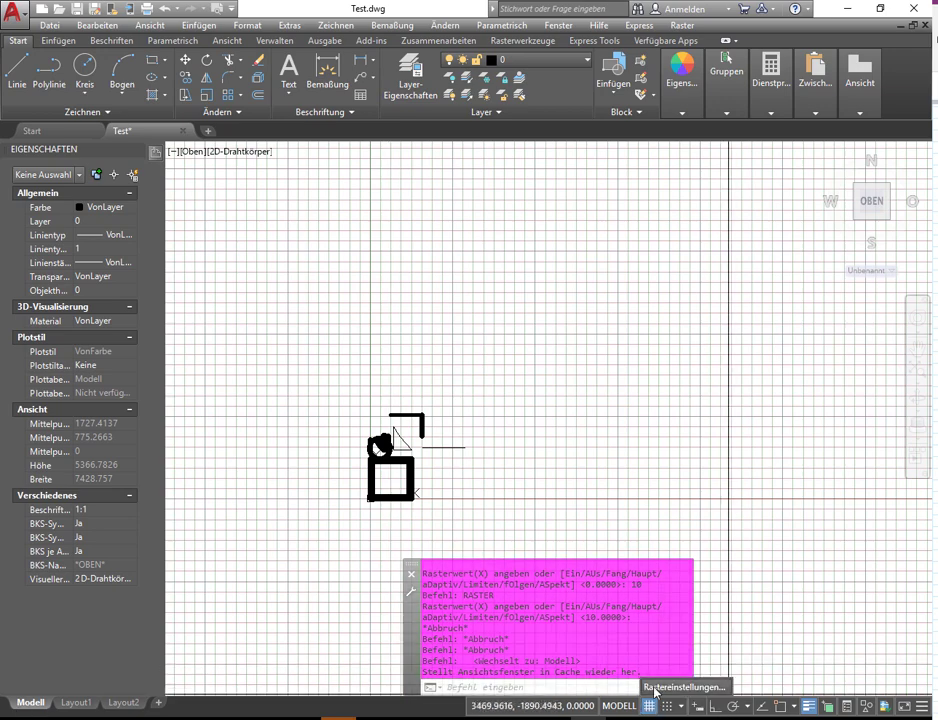
pyautogui.click(660, 688)
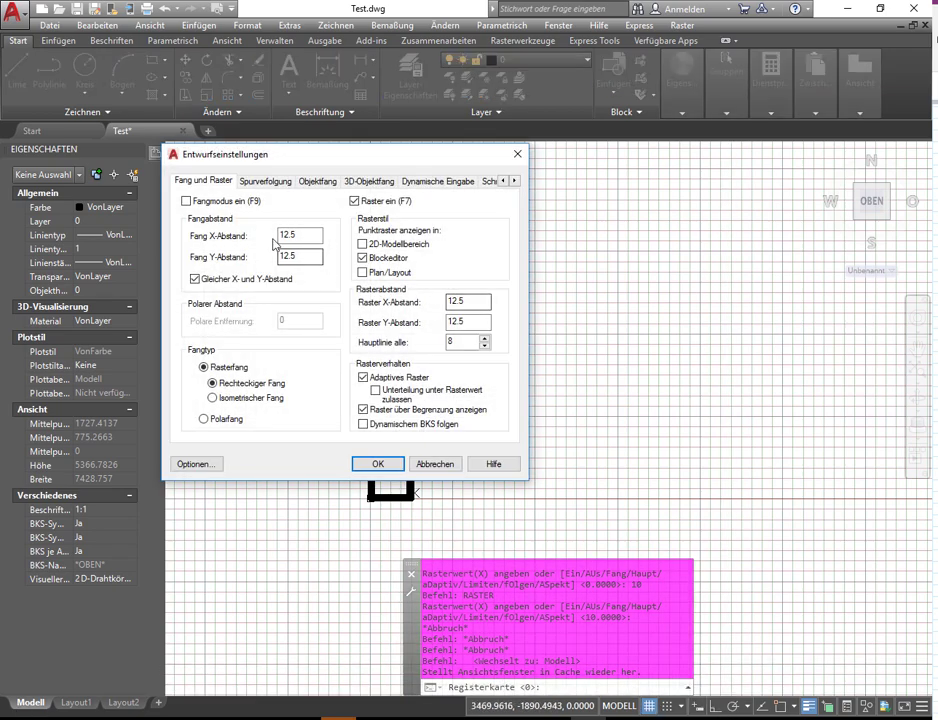
pyautogui.click(434, 465)
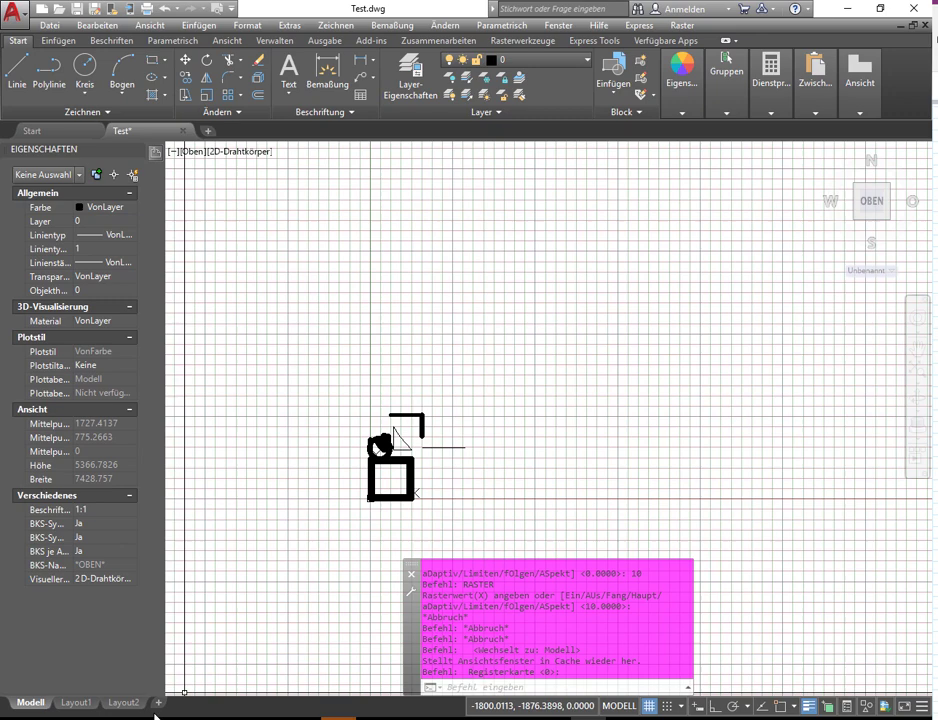
pyautogui.click(76, 703)
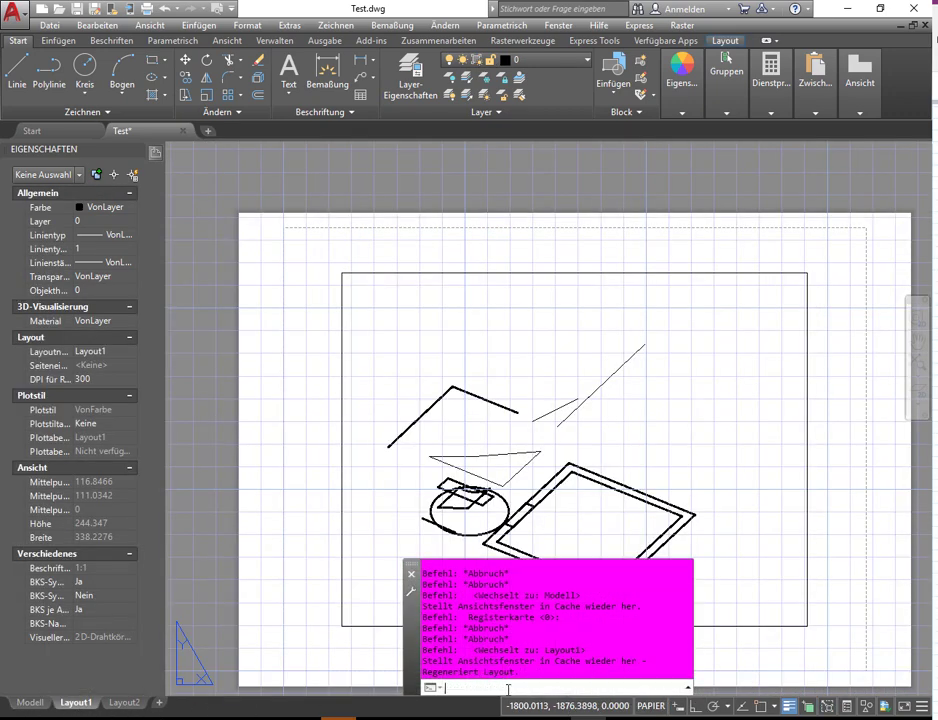
pyautogui.write('rR')
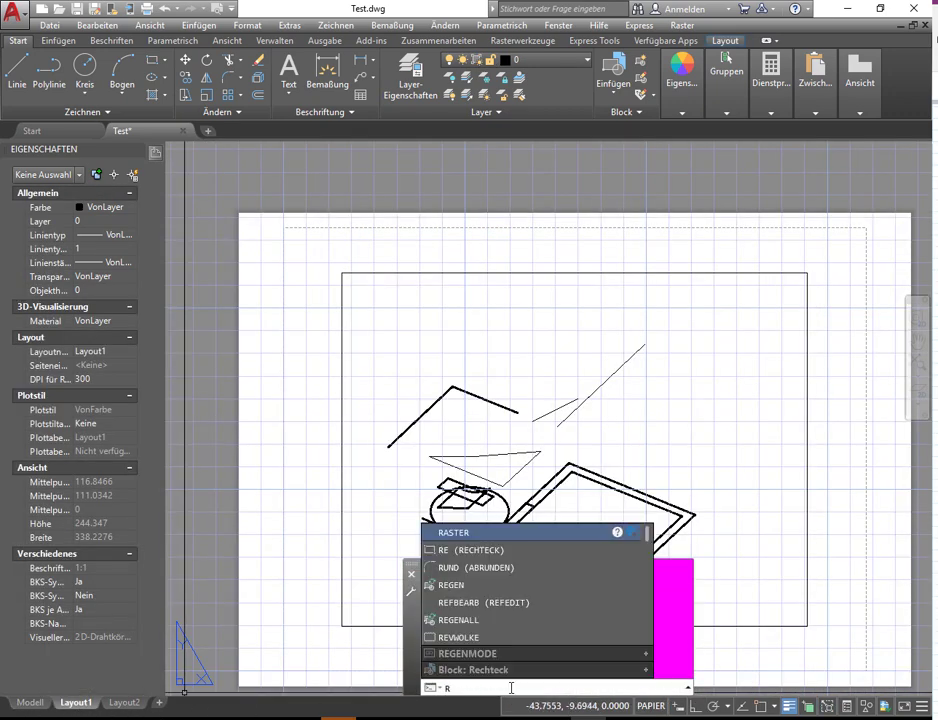
pyautogui.press('BackSpace')
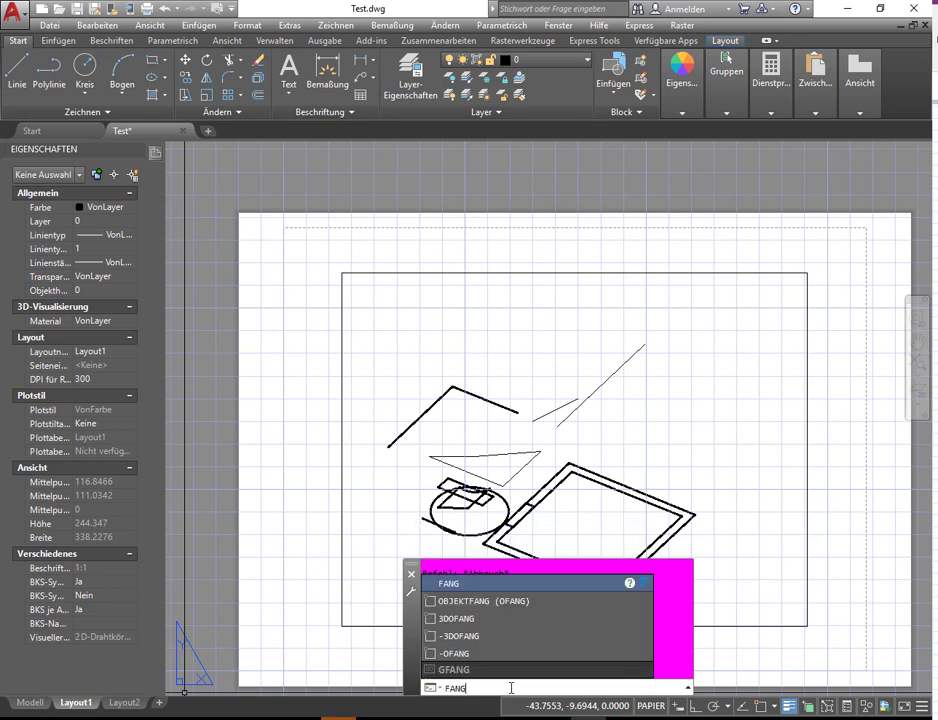
pyautogui.press('Return')
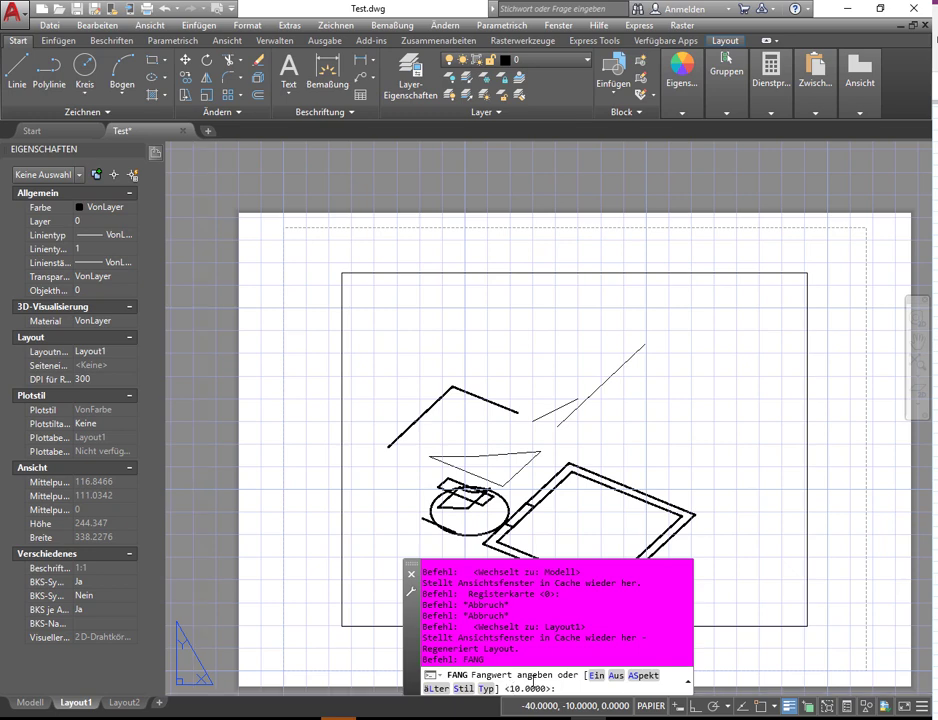
pyautogui.press('Escape')
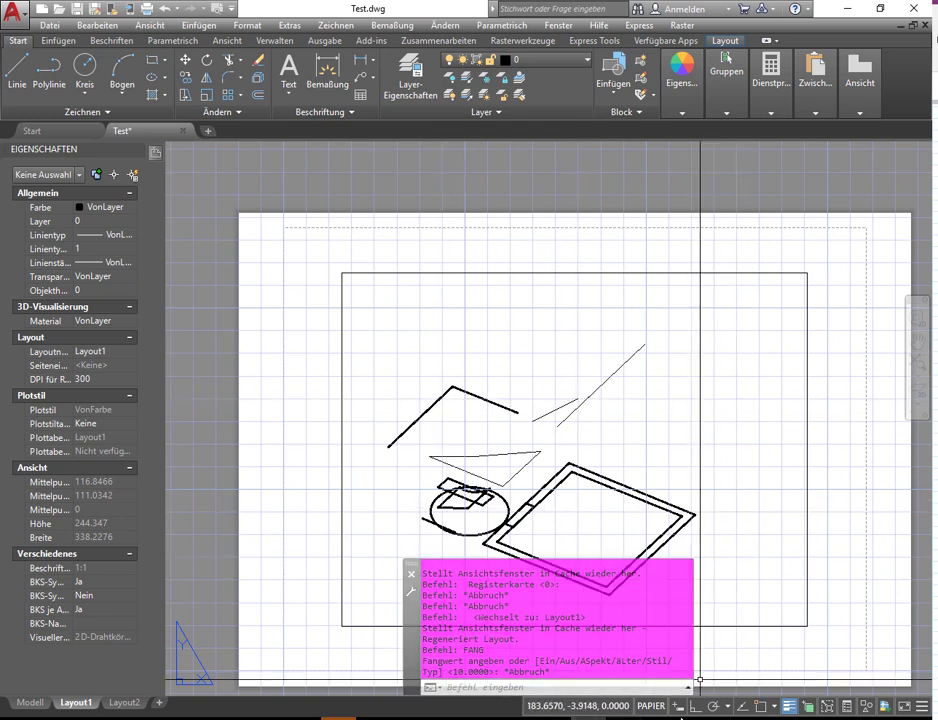
pyautogui.press('Escape')
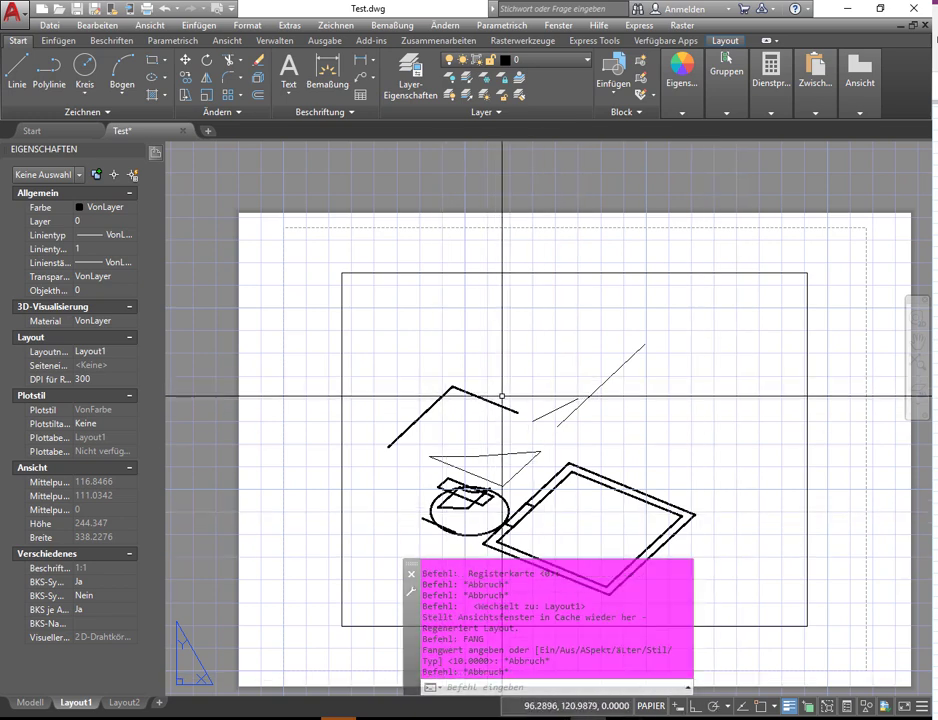
# Browse the Ansicht menu, then show the Layout ribbon's Neu options for new layouts
pyautogui.click(150, 25)
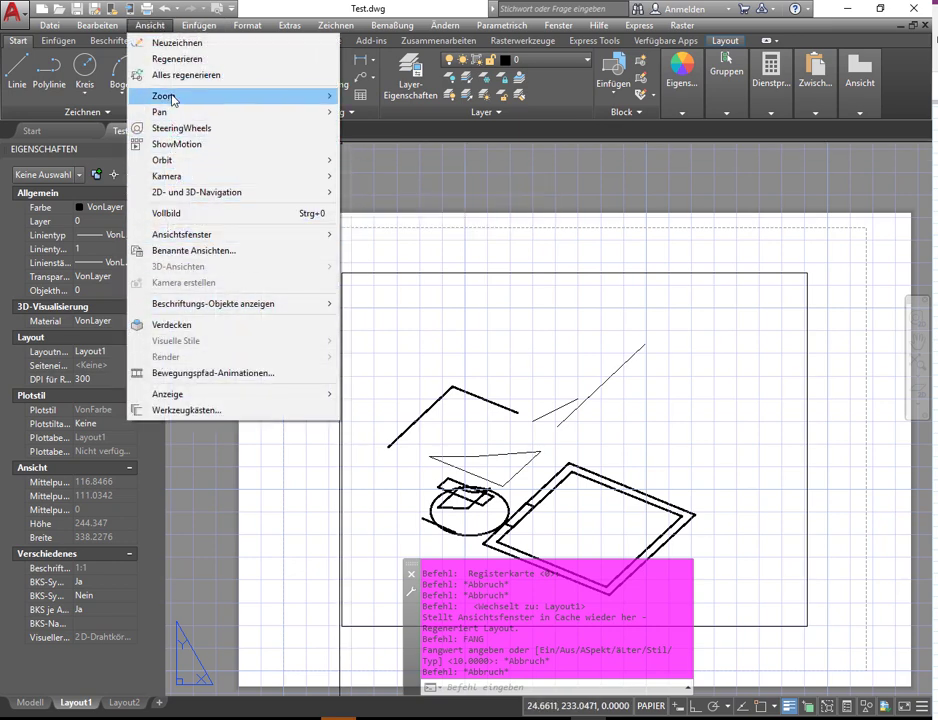
pyautogui.press('Escape')
pyautogui.press('Escape')
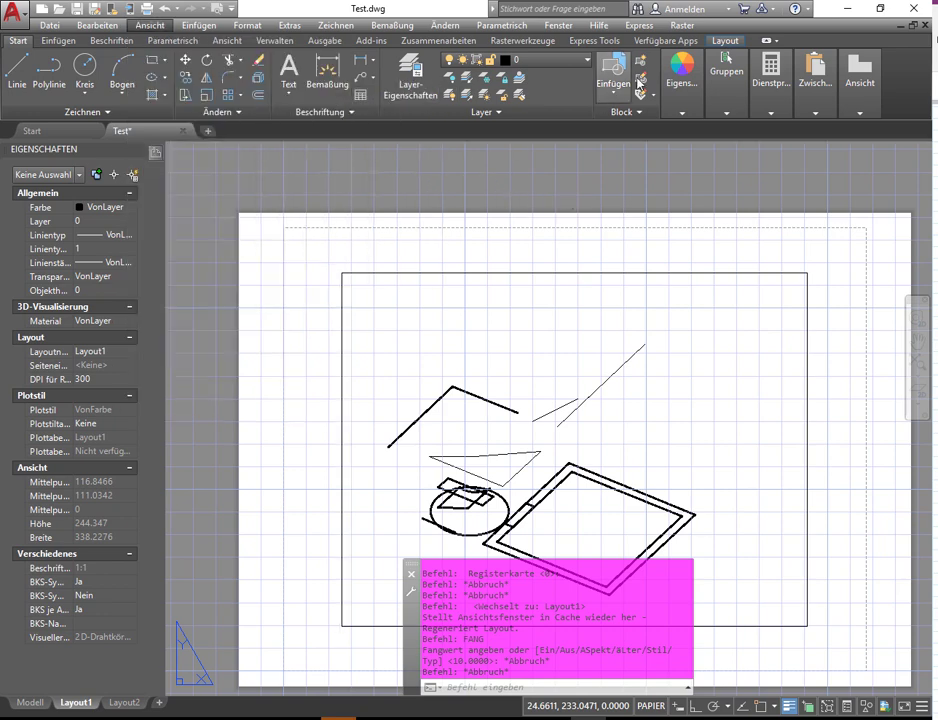
pyautogui.click(727, 41)
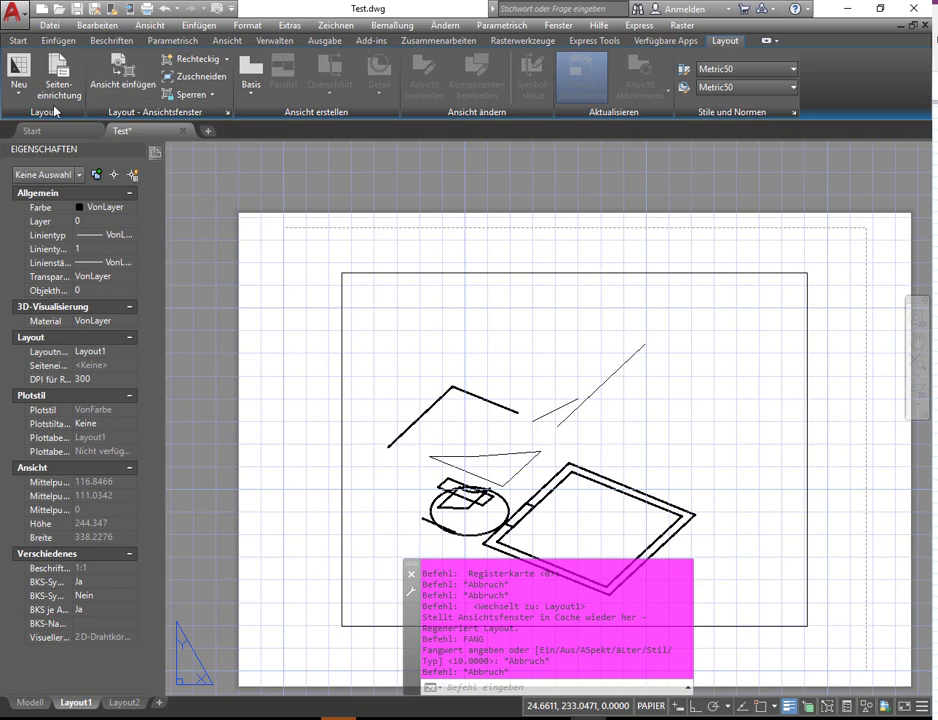
pyautogui.click(20, 88)
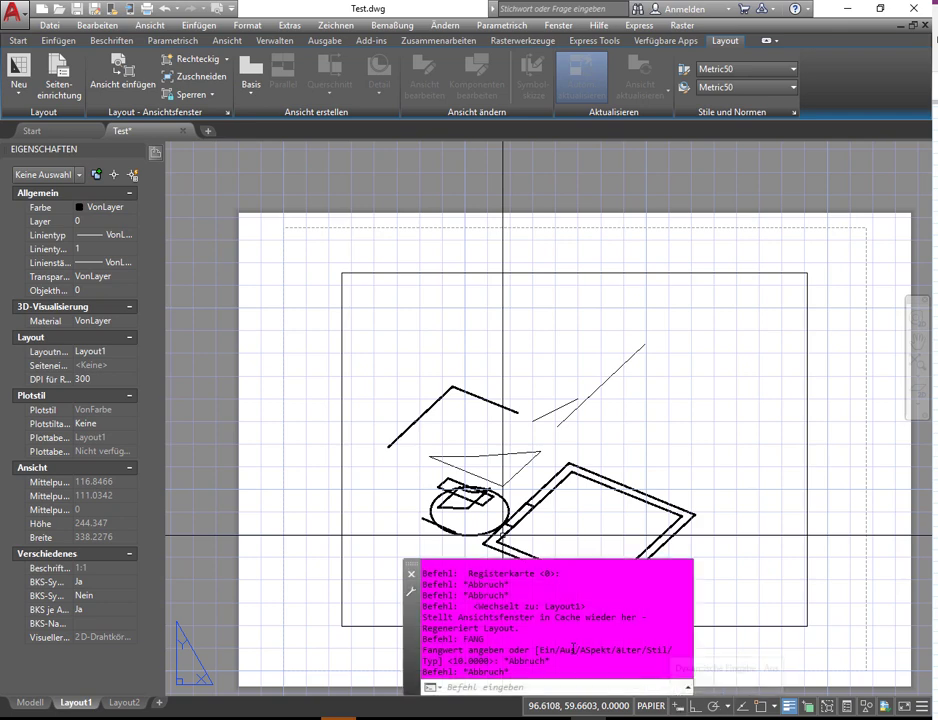
pyautogui.click(494, 688)
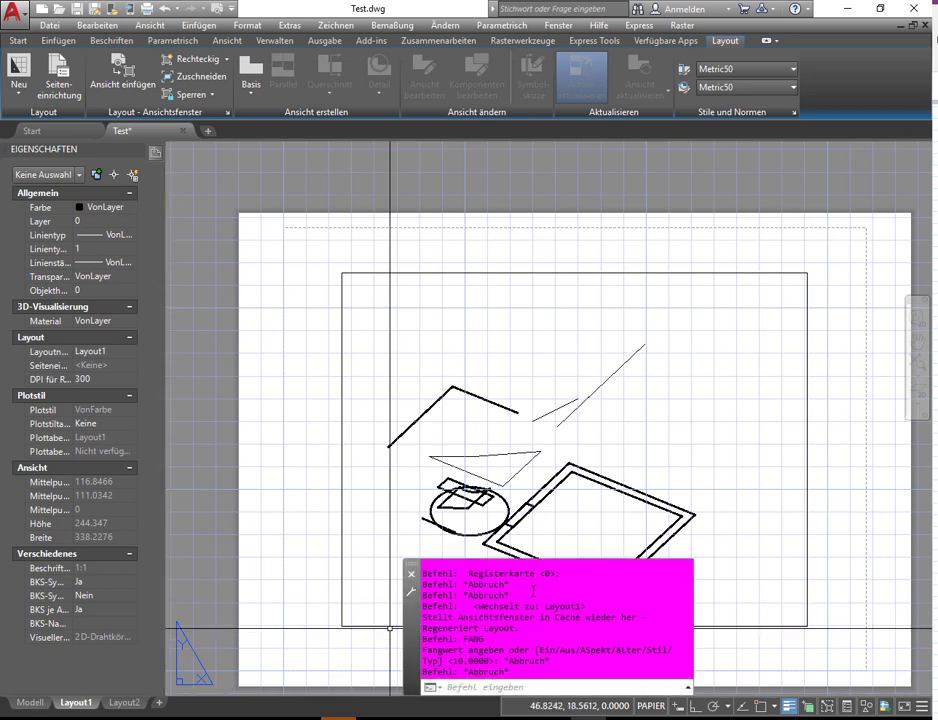
pyautogui.click(476, 689)
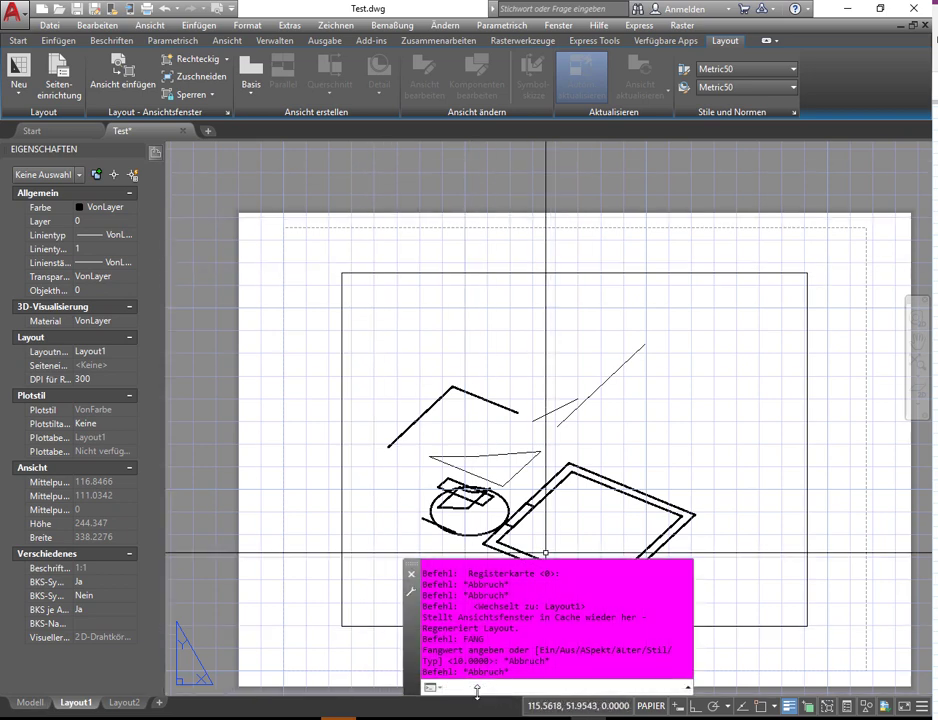